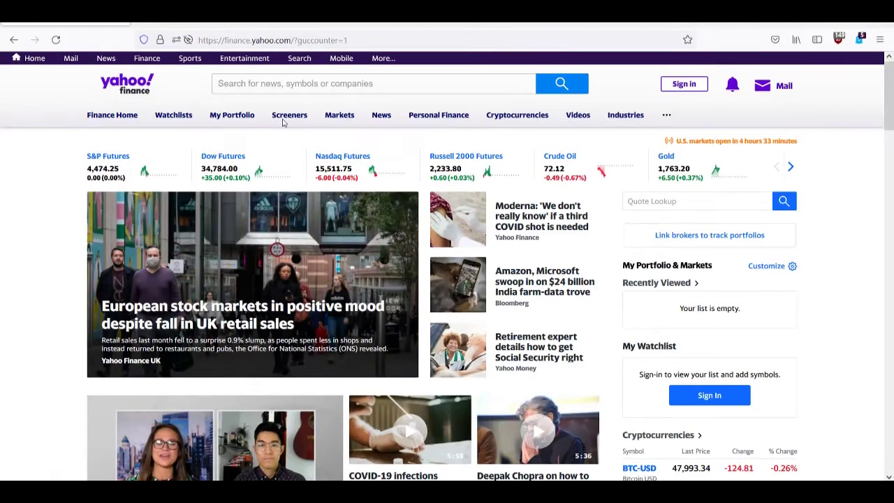
- Open the Yahoo Finance Screeners page from the navigation bar's Screeners menu
mouse_move(296, 122)
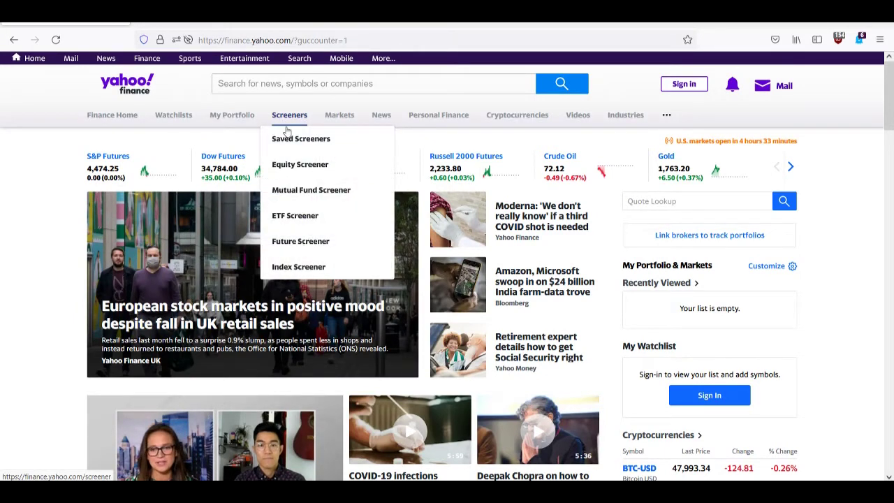
left_click(287, 131)
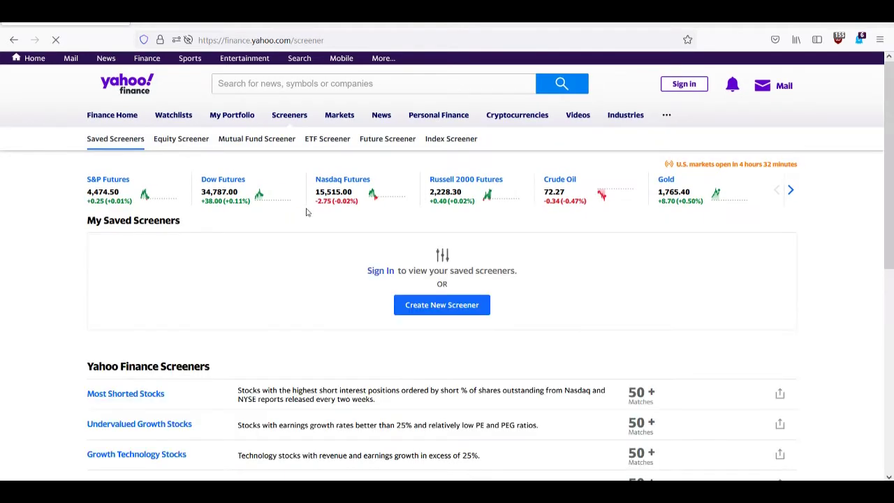
- Create a new untitled stock screener and bring up its list of available filters
left_click(442, 305)
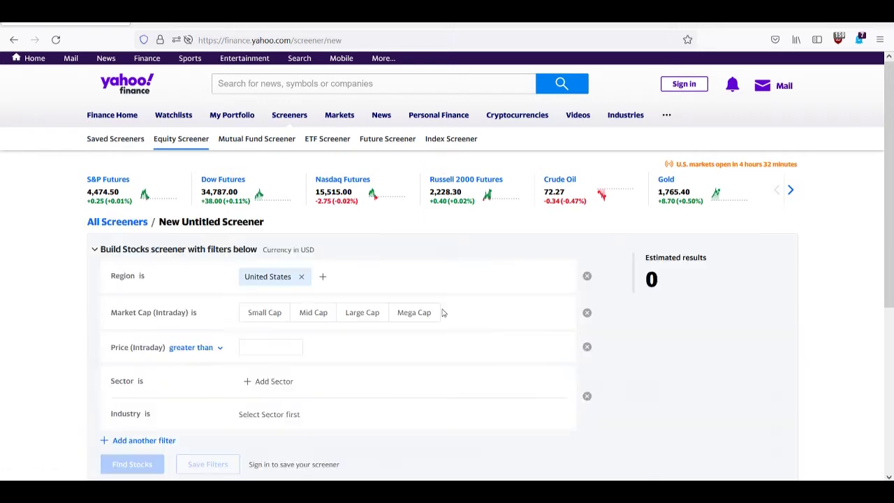
scroll(391, 261, "down", 2)
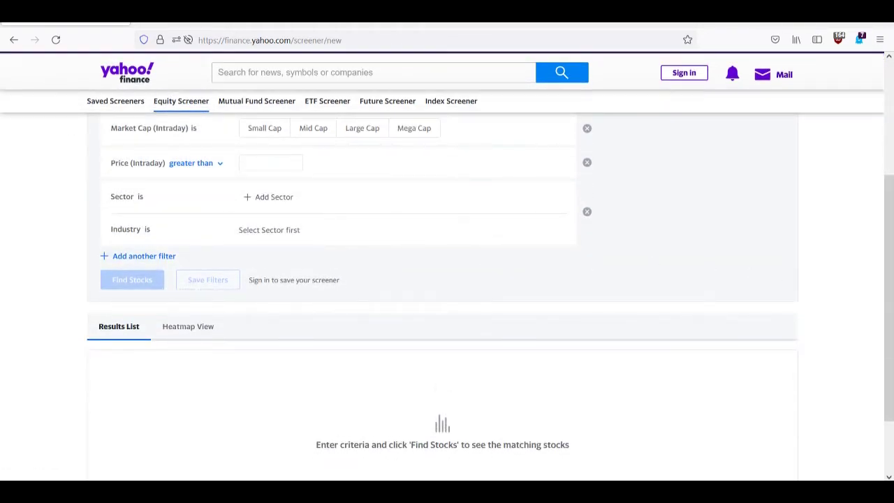
scroll(877, 292, "up", 2)
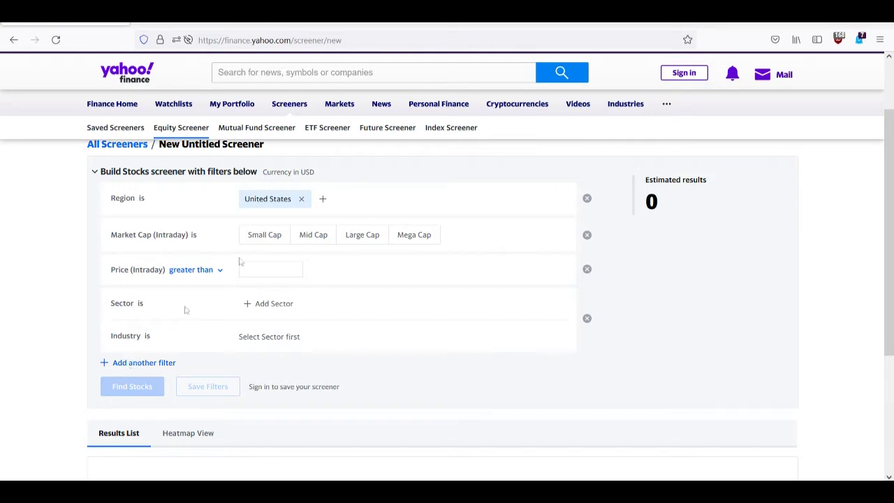
left_click(129, 363)
- Tick Gross Profit Margin %, Return On Equity %, Net Income Margin % and Exchange in the filter list
left_click_drag(753, 230, 763, 415)
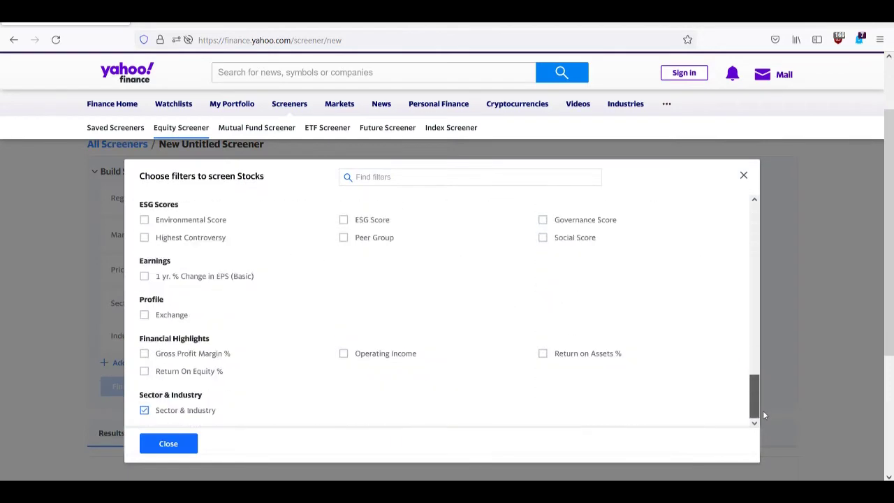
left_click(144, 355)
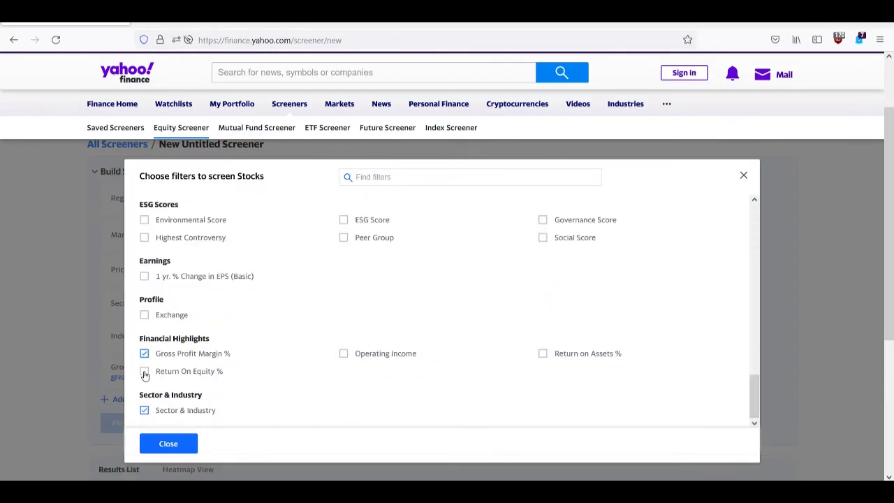
left_click(144, 372)
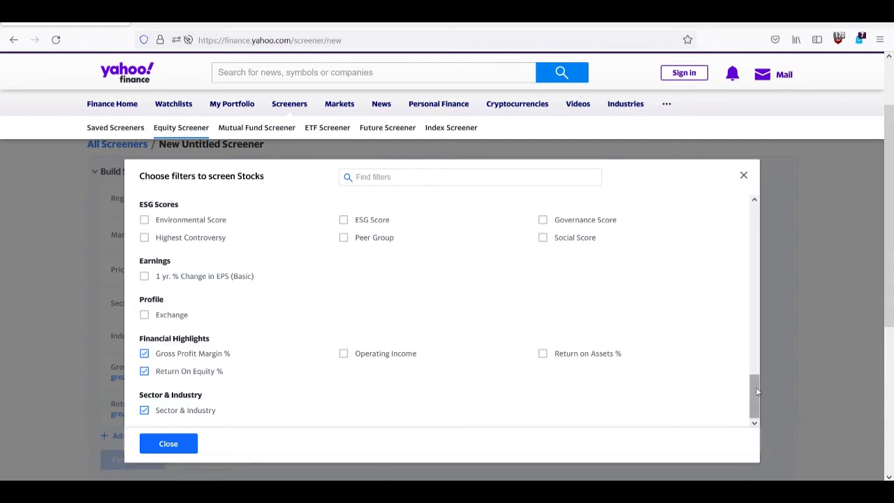
left_click_drag(755, 387, 751, 302)
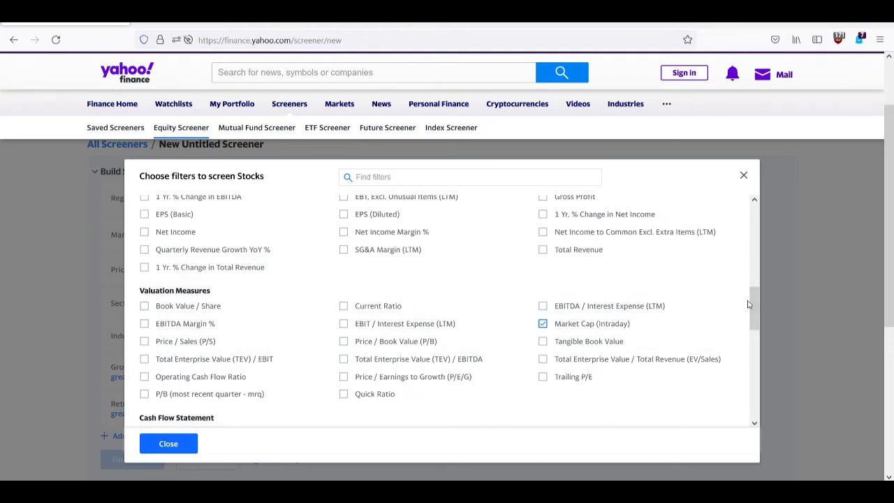
left_click(343, 232)
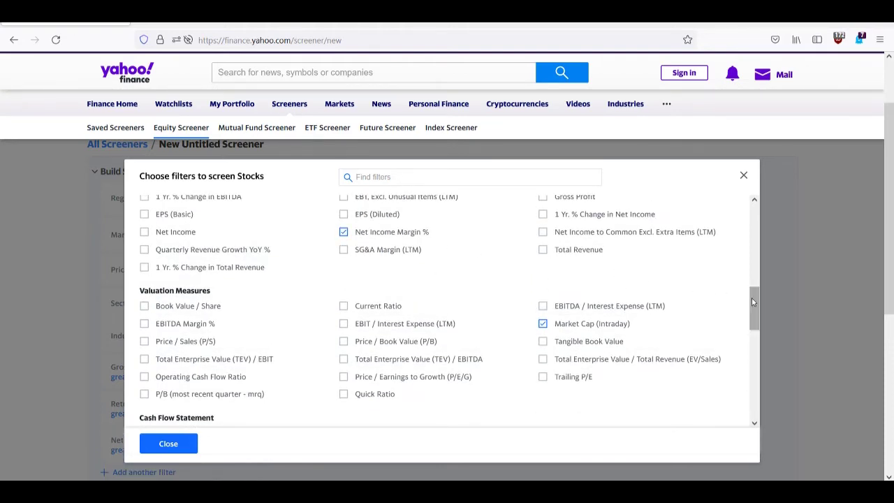
left_click_drag(751, 302, 755, 395)
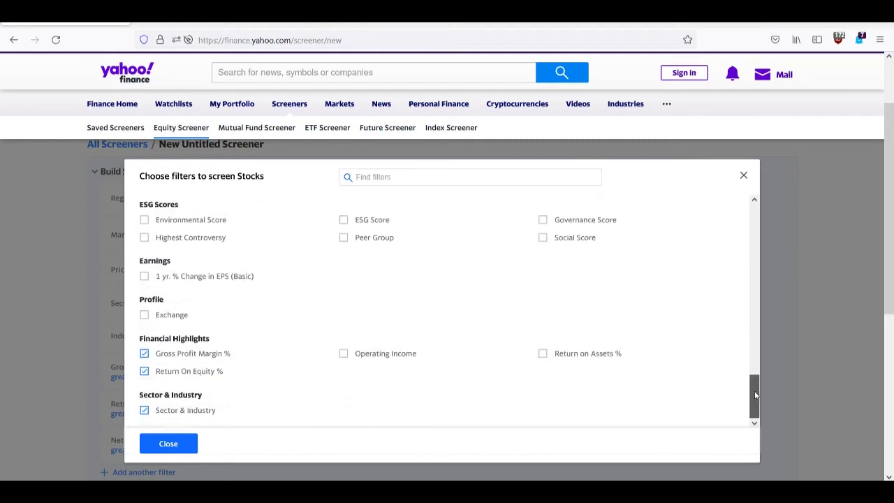
left_click(143, 315)
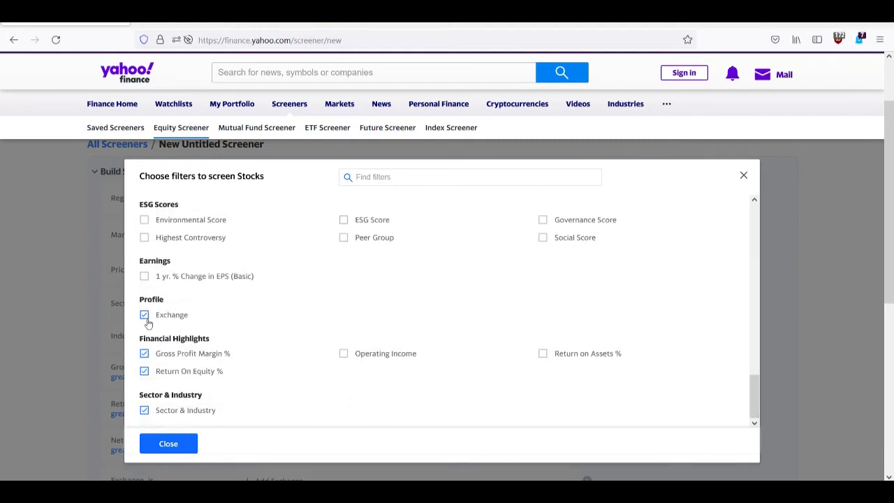
left_click(168, 444)
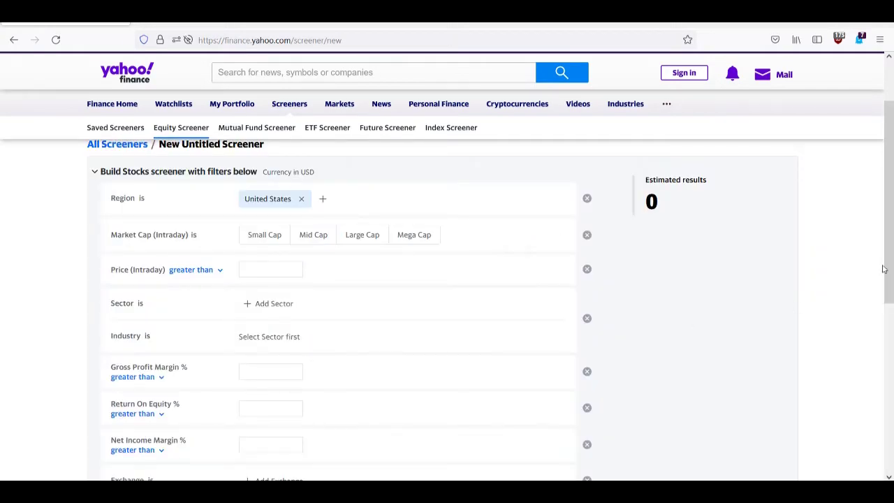
- Set minimums of 60 for gross profit margin, 25 for return on equity and 20 for net income margin
left_click_drag(888, 271, 887, 305)
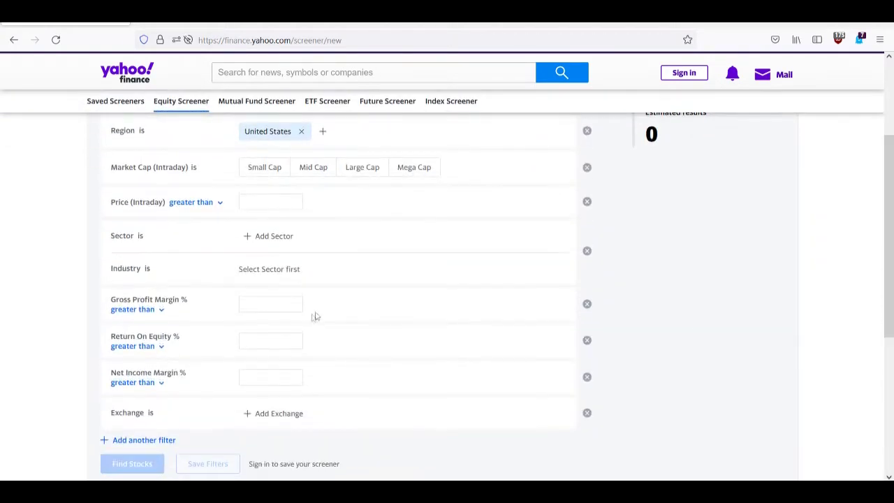
left_click(271, 305)
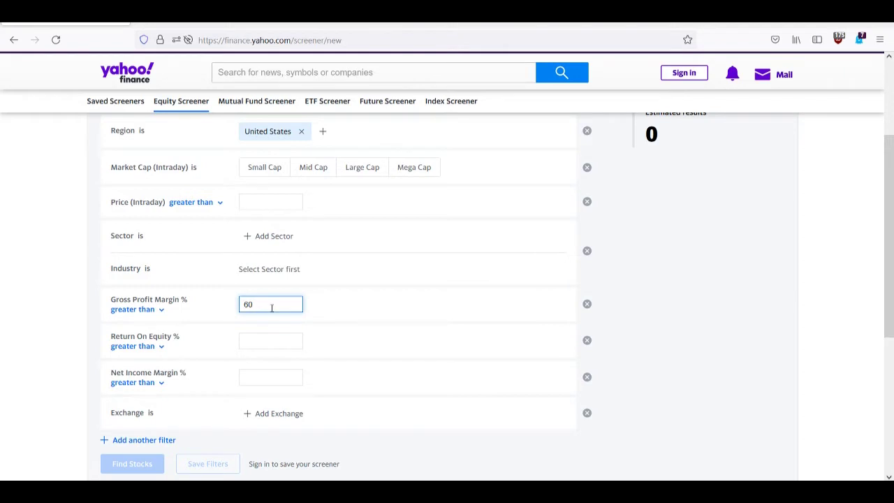
left_click(268, 342)
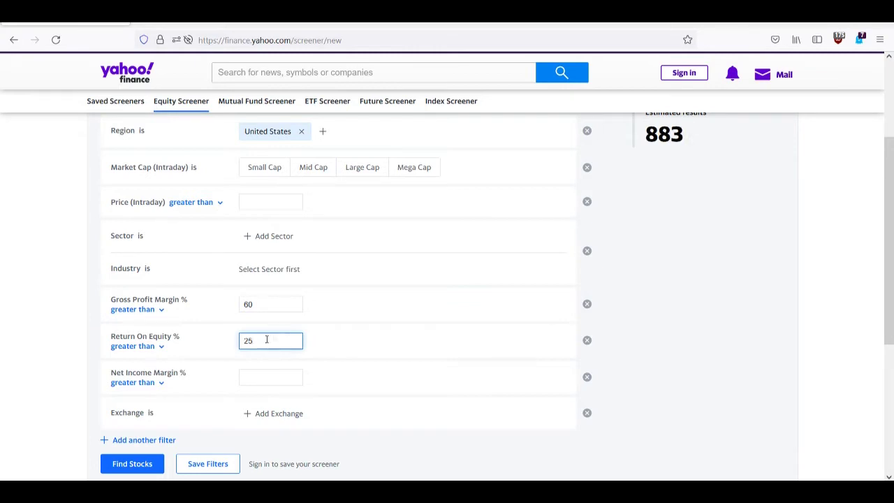
left_click(259, 379)
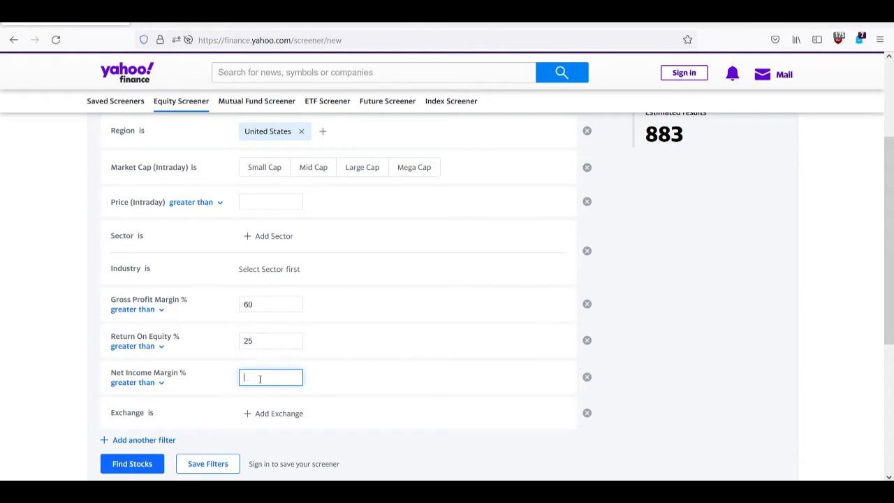
type("20")
- Limit the exchange to NYSE and run the screener to find the 161 matching stocks
left_click(248, 418)
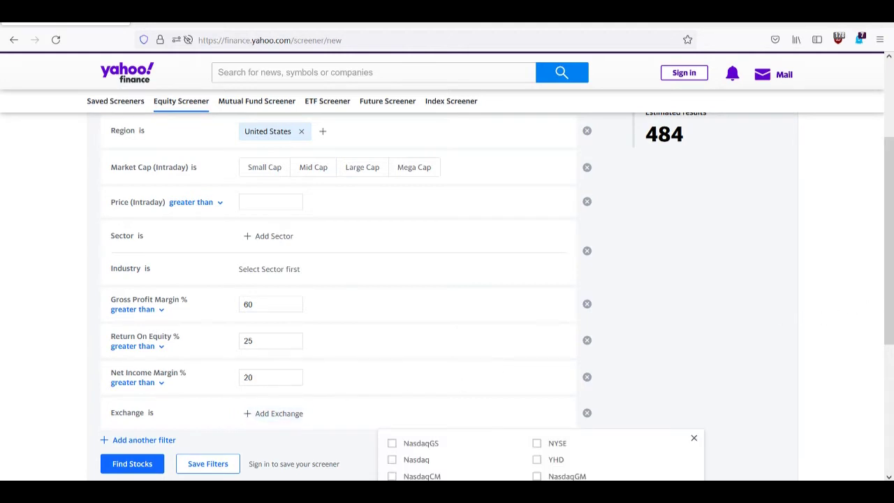
scroll(805, 358, "down", 2)
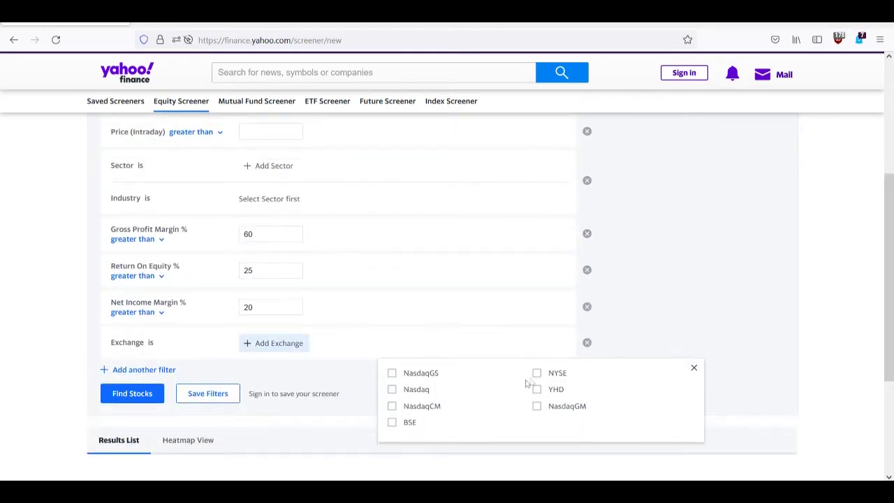
left_click(536, 373)
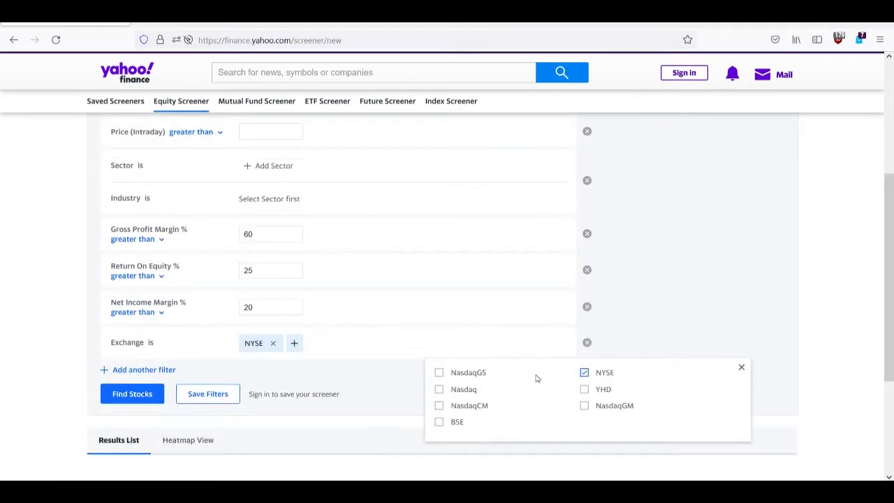
left_click(741, 369)
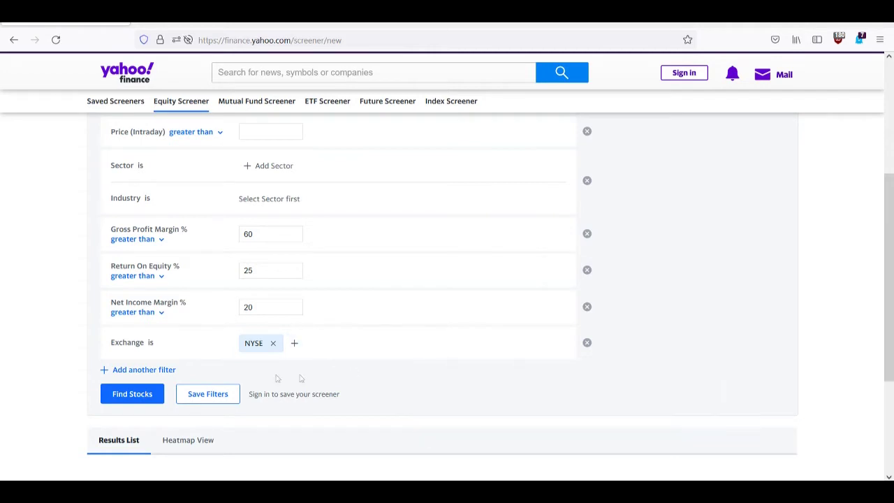
left_click(144, 394)
- Show the results 100 per page and select the stock table starting from Visa
scroll(220, 368, "down", 2)
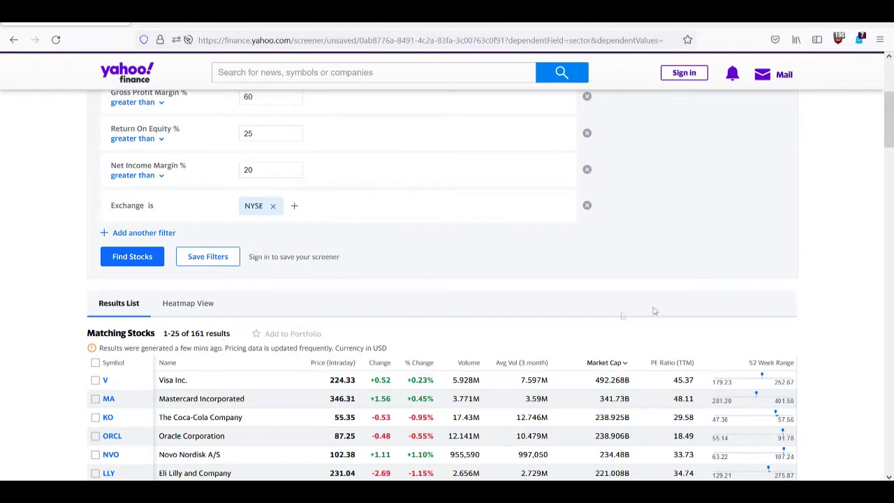
left_click_drag(887, 124, 889, 203)
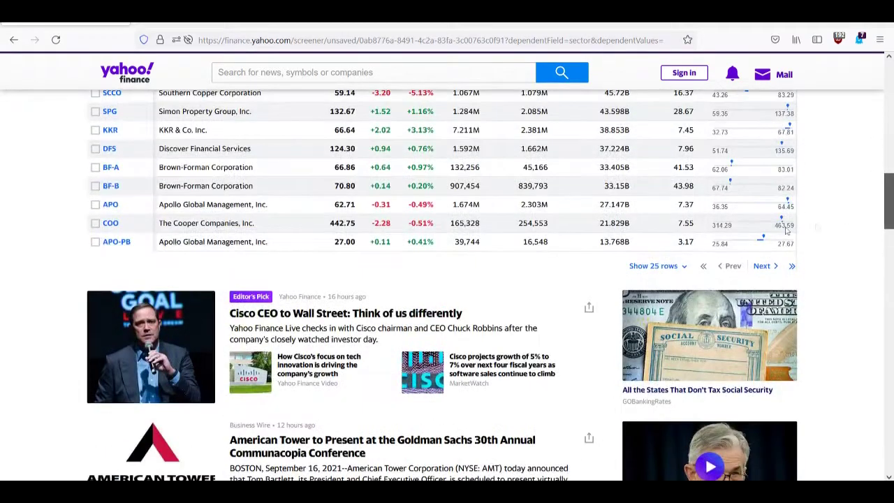
left_click(682, 266)
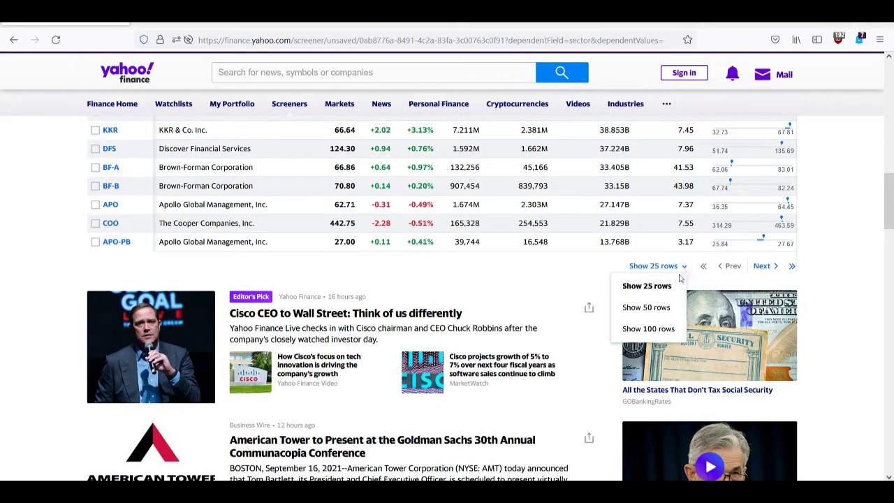
left_click(663, 329)
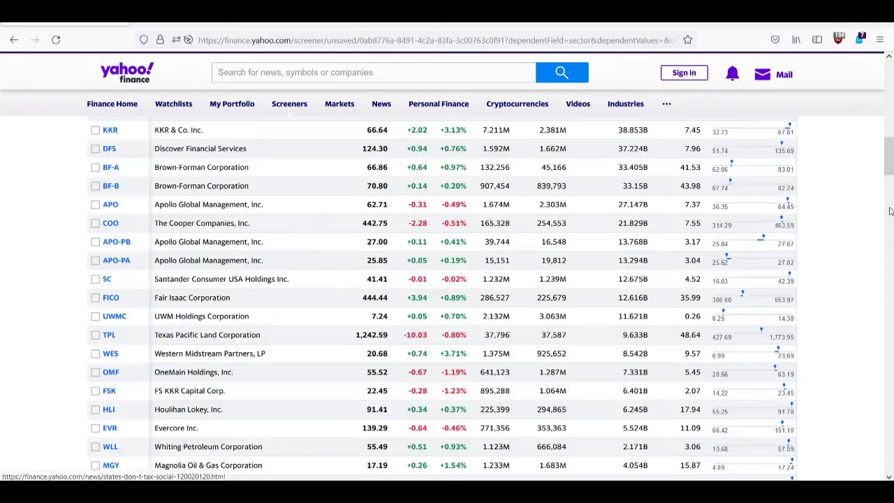
left_click_drag(889, 160, 889, 105)
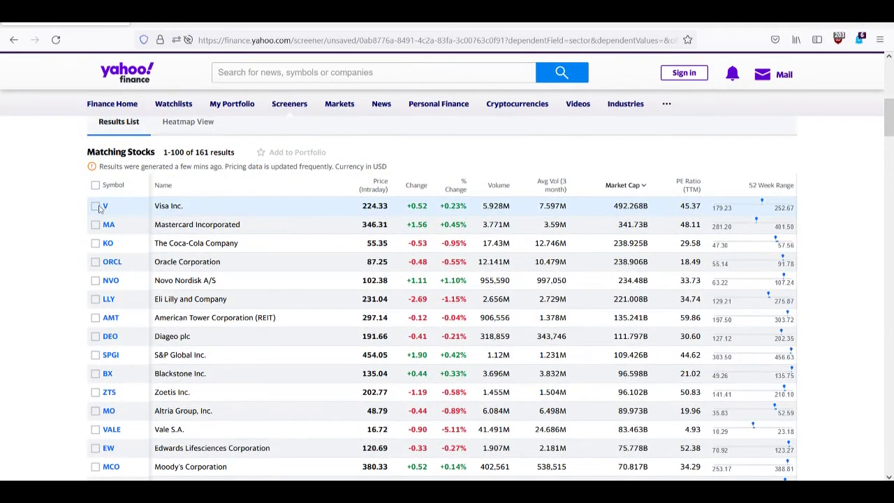
left_click_drag(102, 210, 707, 361)
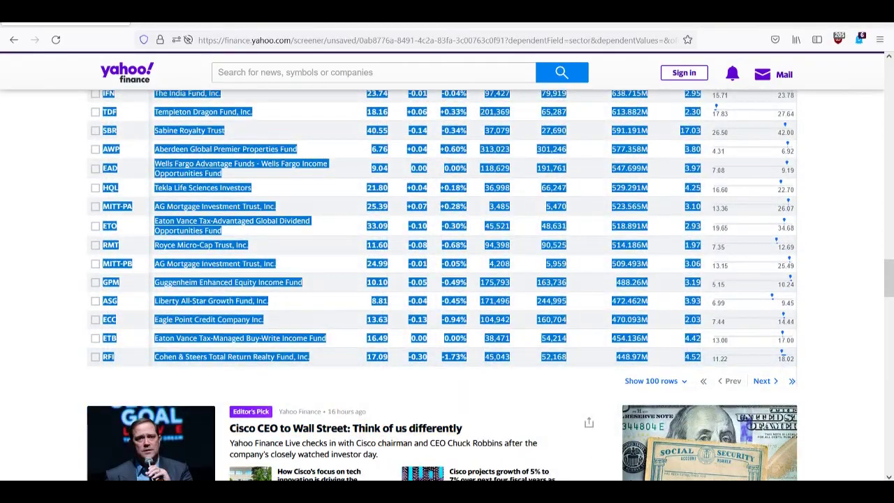
key("alt+Tab")
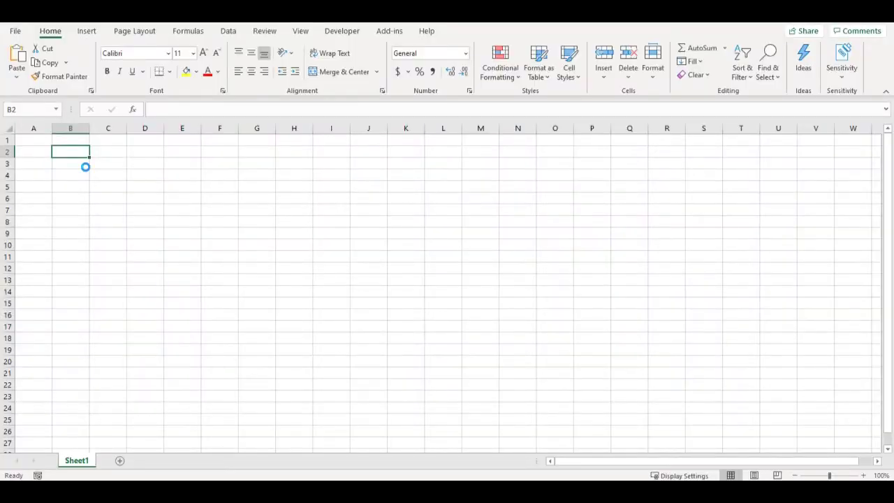
- Paste the first 100 screener rows at B2 and move to the empty cell B201 below RFI
key("ctrl+v")
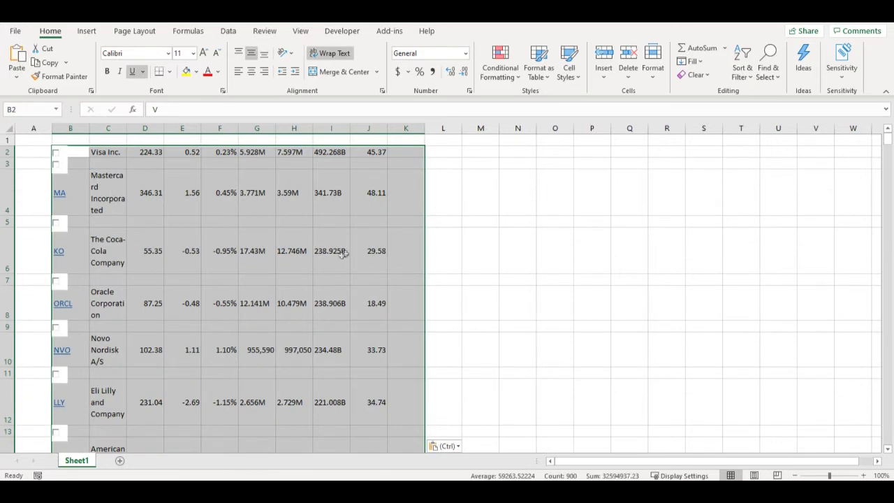
left_click(413, 230)
key("ctrl+Down")
key("Left")
key("Left")
key("Left")
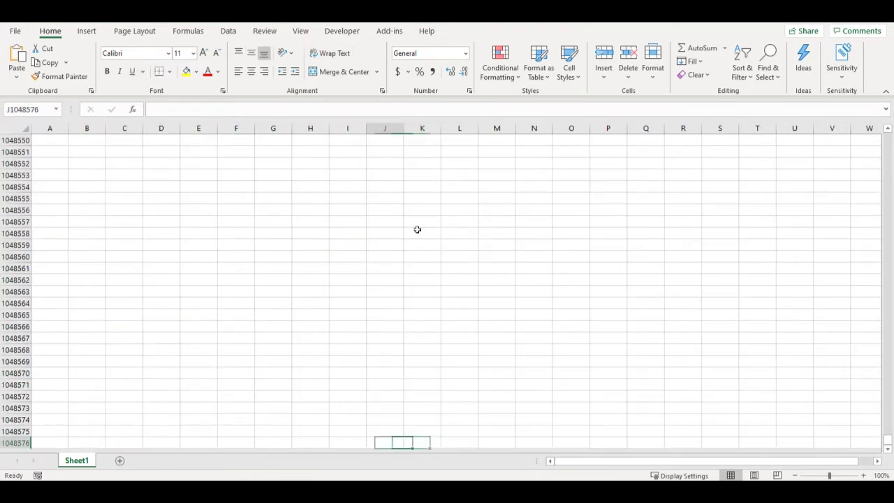
key("ctrl+Left")
key("Right")
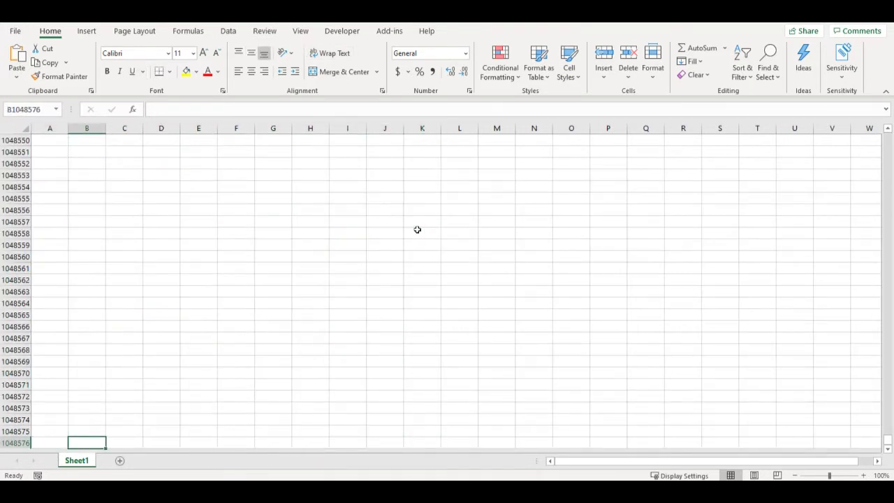
key("ctrl+Up")
key("Down")
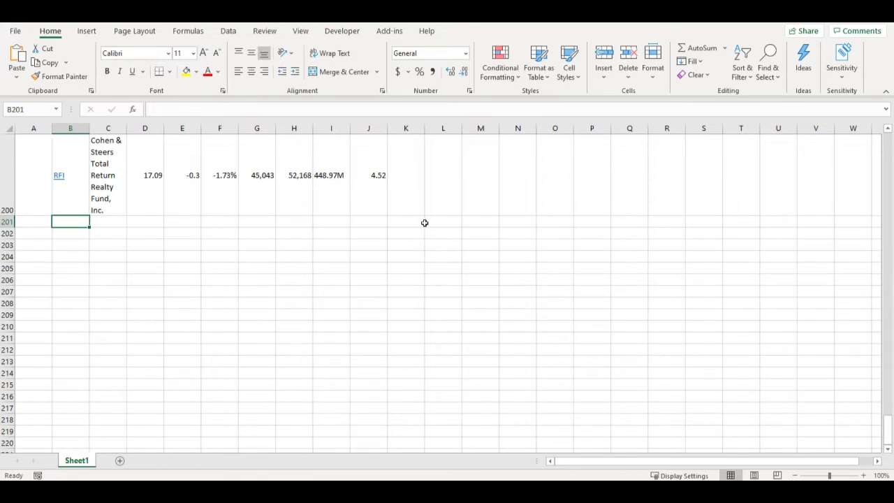
key("alt+Tab")
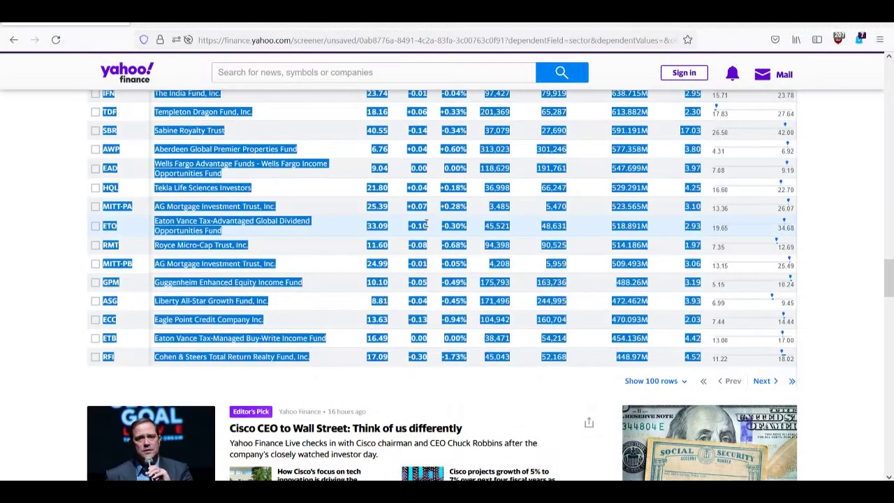
- Go to results page 101–161 and select its stock table from AEF to EIC
left_click(765, 382)
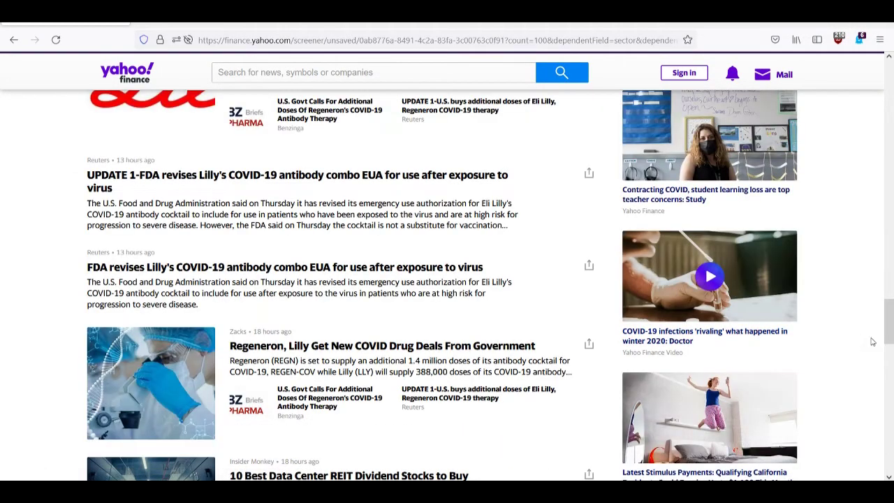
left_click_drag(882, 329, 888, 80)
scroll(82, 357, "down", 3)
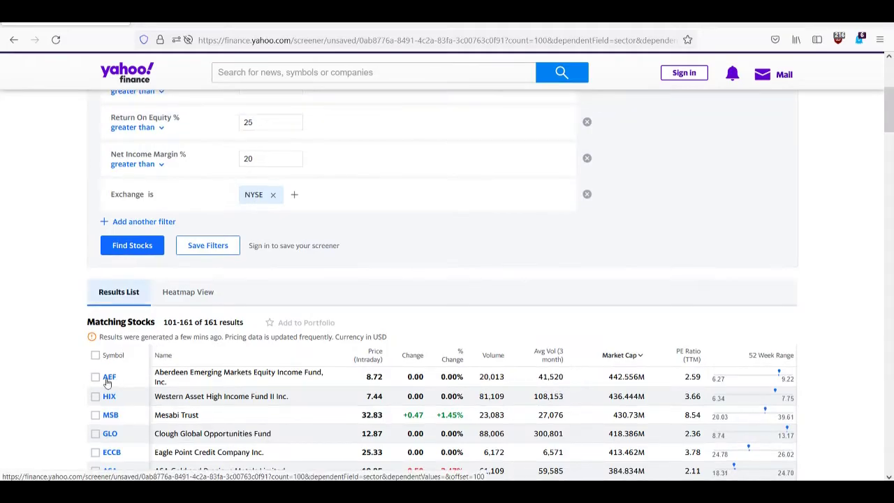
left_click_drag(109, 377, 447, 488)
- Paste the second page of stocks at B202, just under RFI, and select column B
key("alt+Tab")
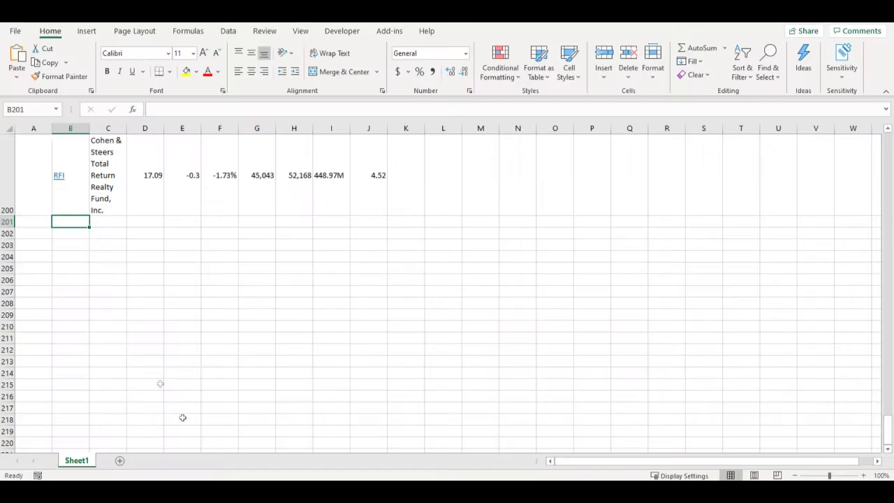
left_click(81, 230)
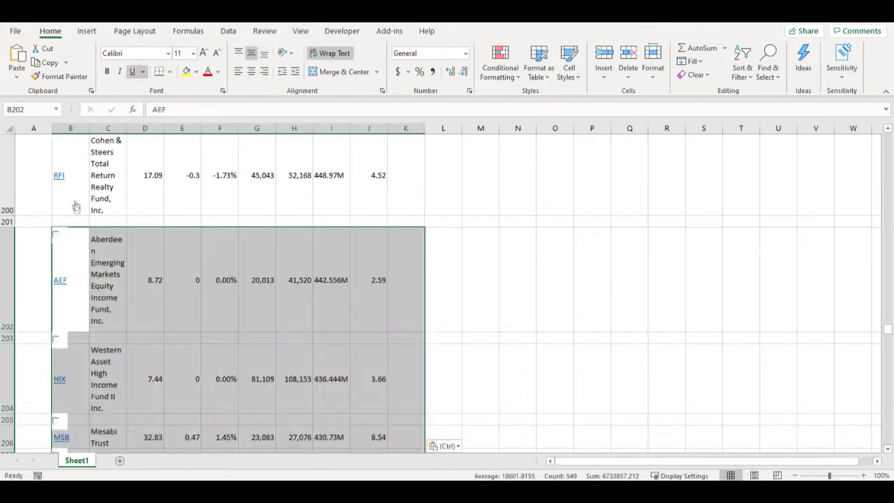
left_click(59, 243)
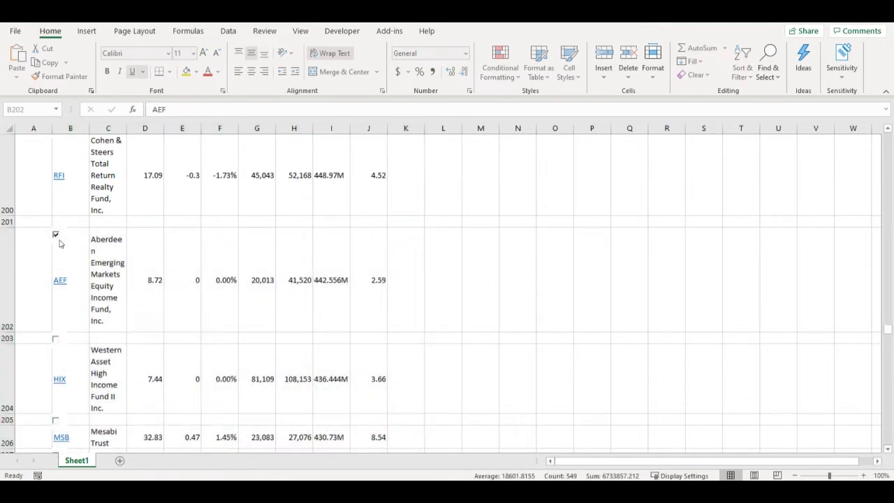
left_click(65, 128)
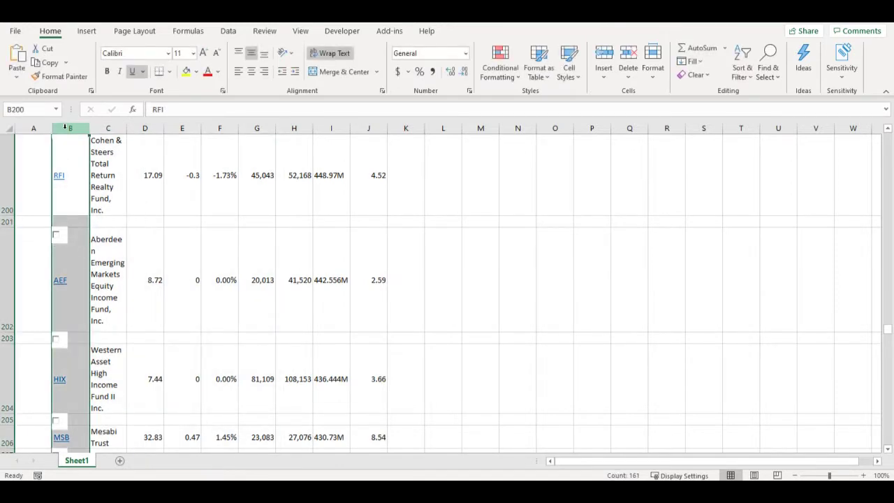
- Select all objects with Go To Special and delete the pasted checkboxes
key("ctrl+g")
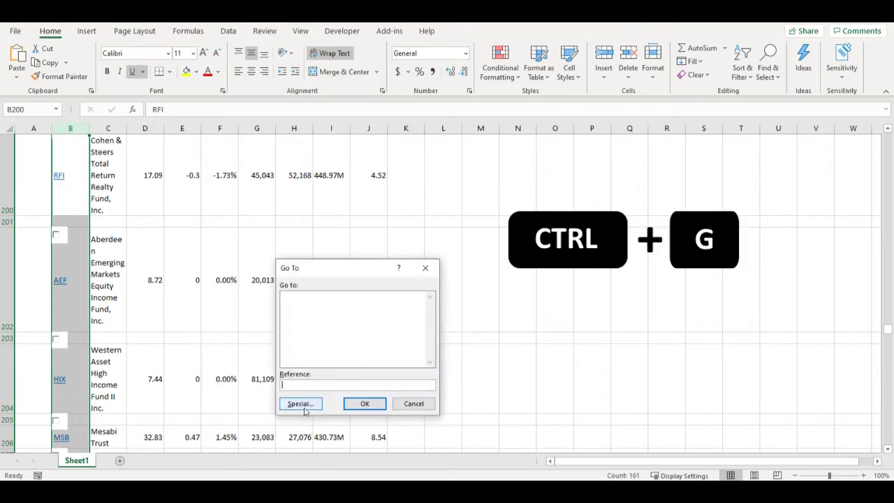
left_click(303, 408)
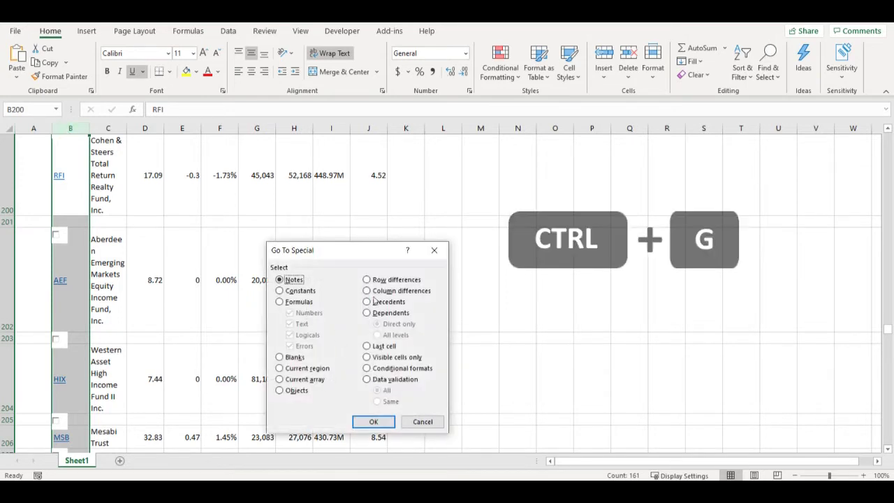
left_click(293, 391)
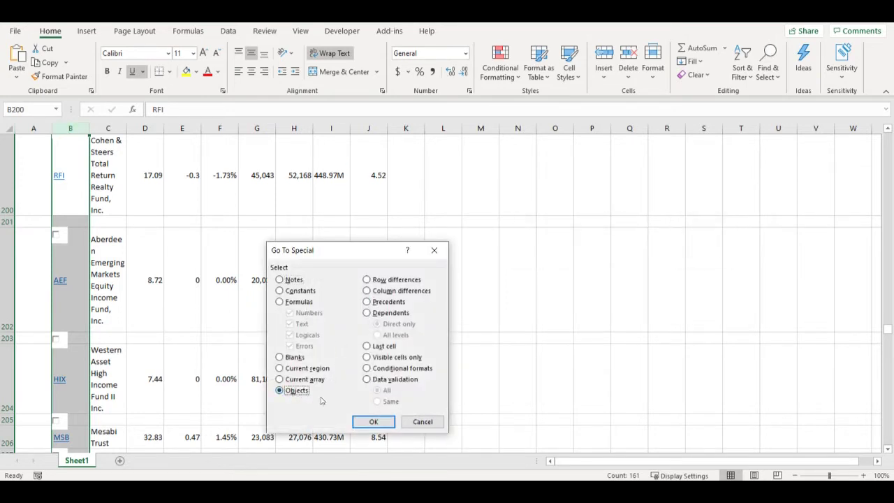
left_click(375, 424)
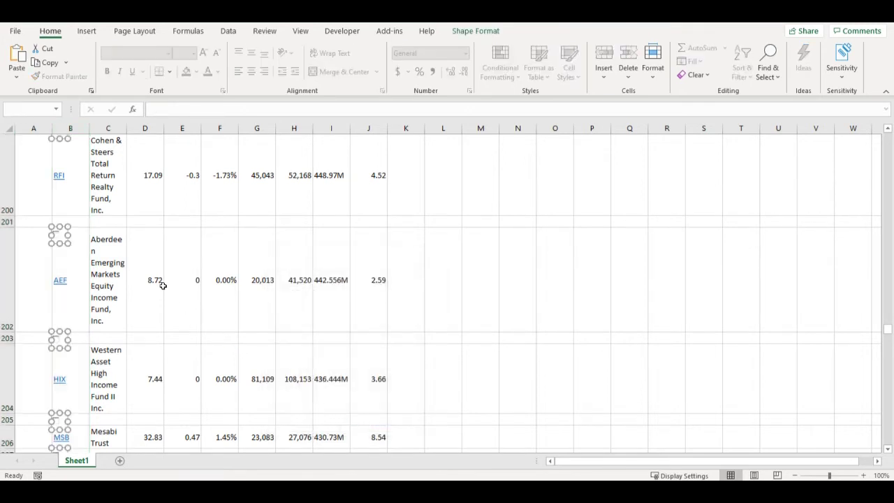
key("Escape")
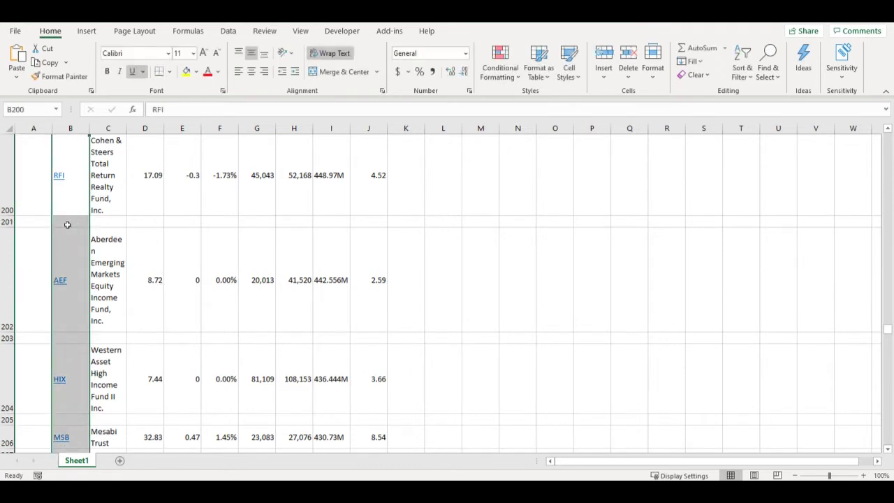
- Select the blank cells with Go To Special and delete their entire rows
key("F5")
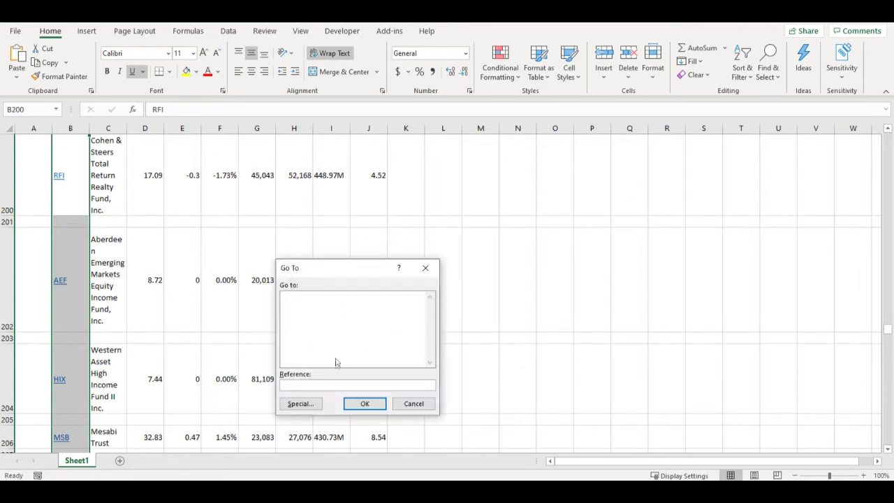
left_click(305, 410)
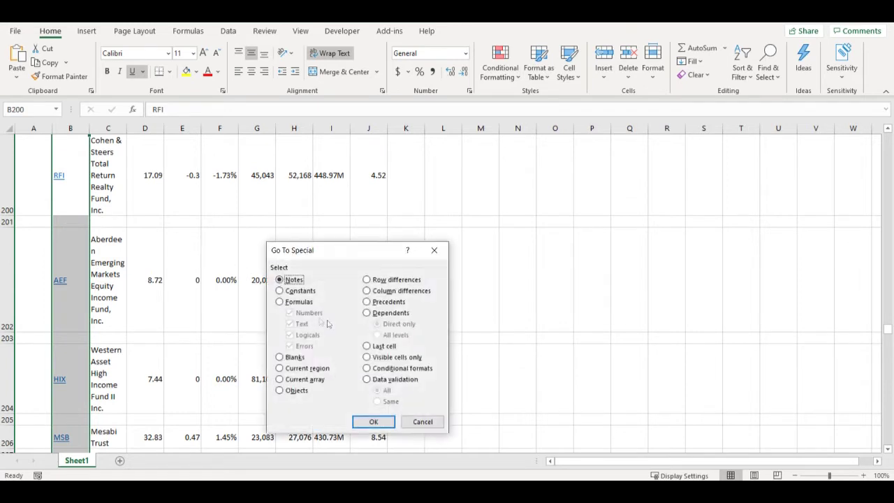
left_click(290, 359)
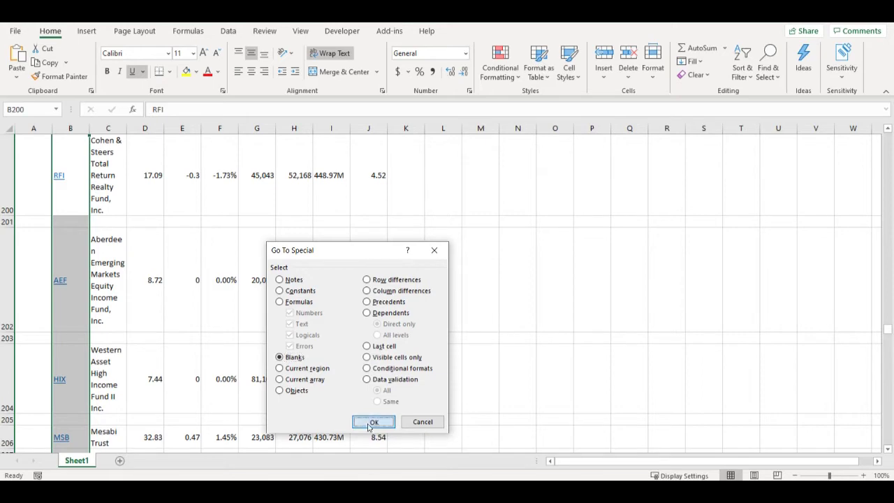
left_click(373, 421)
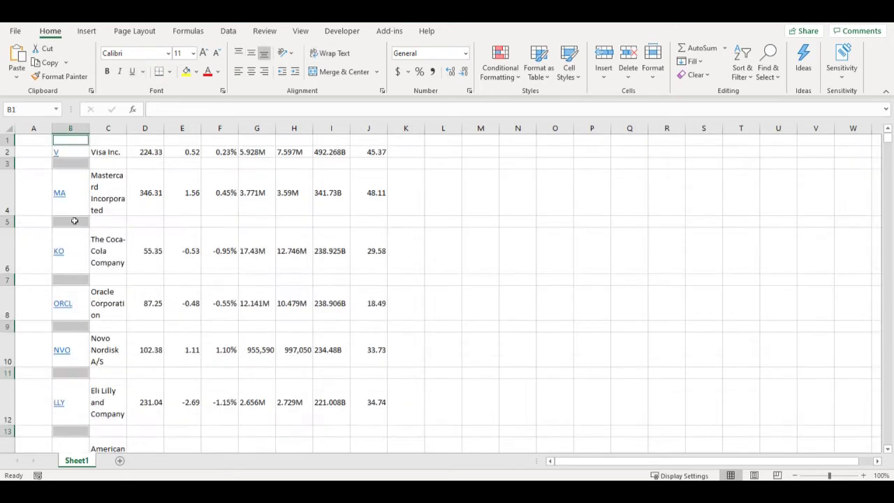
right_click(75, 221)
left_click(130, 267)
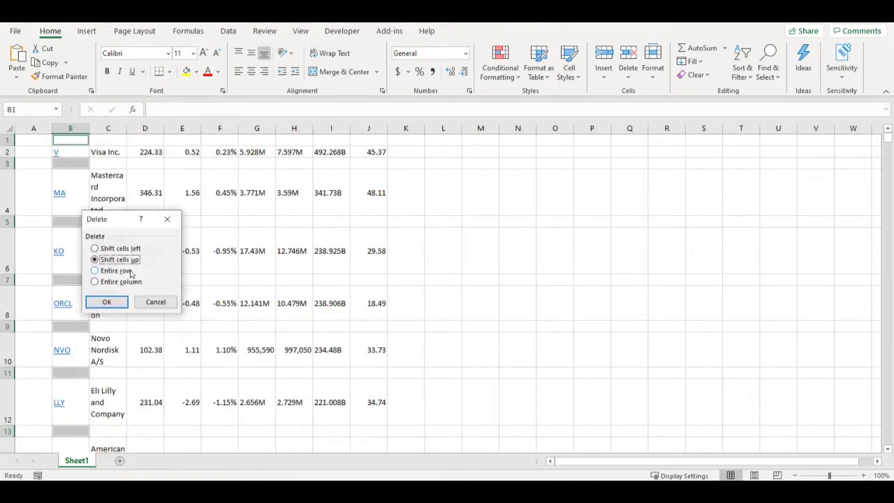
left_click(122, 271)
left_click(117, 302)
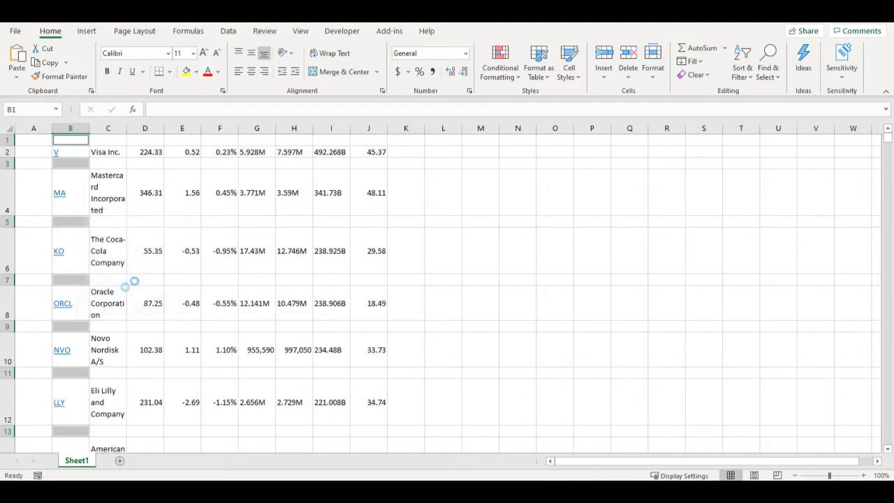
left_click(886, 153)
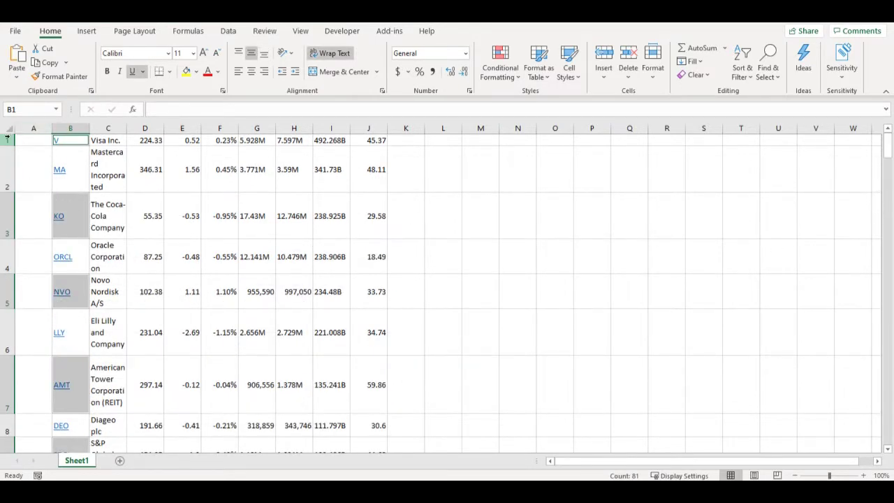
left_click(7, 138)
- Insert a new row 1, clear columns D–J, widen column C and autofit all row heights
right_click(7, 138)
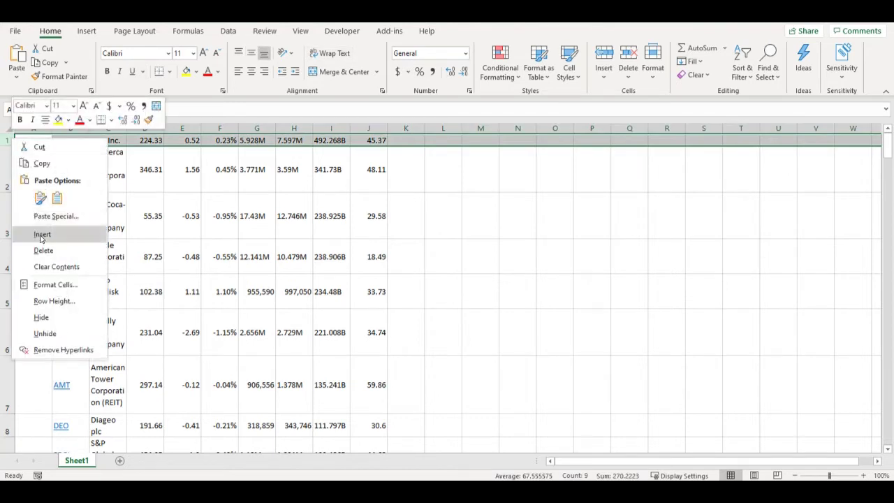
left_click(42, 235)
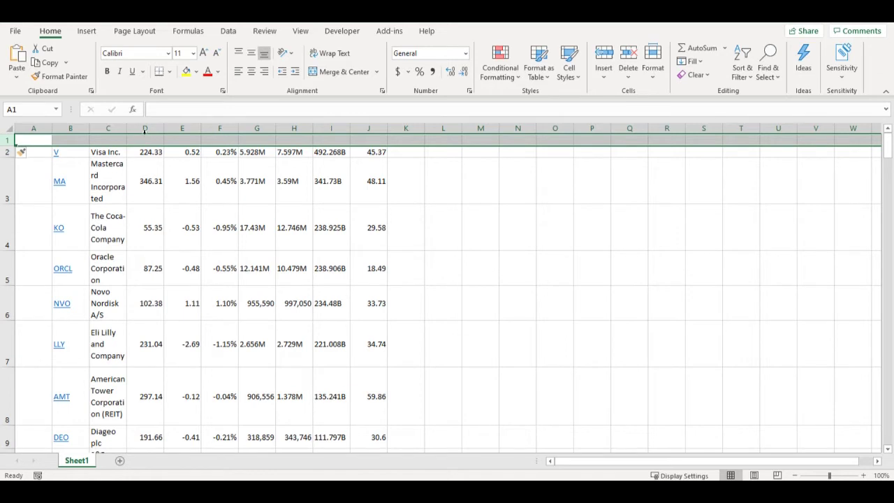
left_click_drag(151, 126, 369, 127)
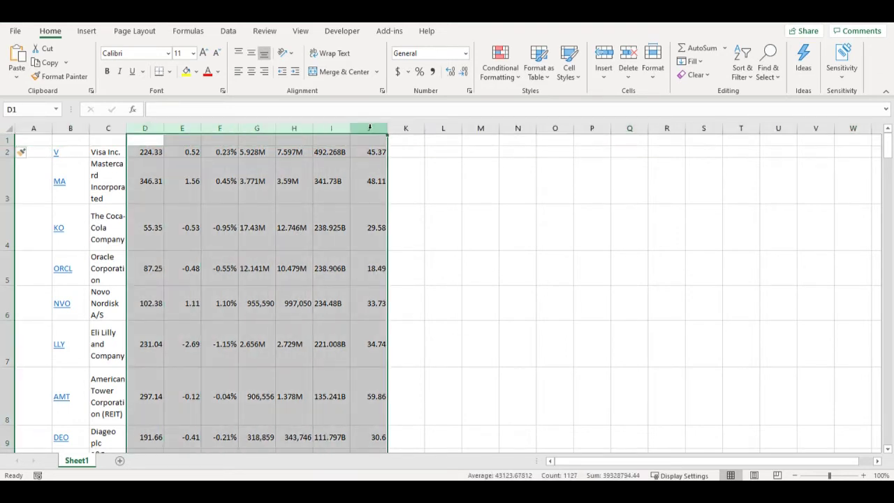
key("Delete")
left_click_drag(133, 131, 234, 127)
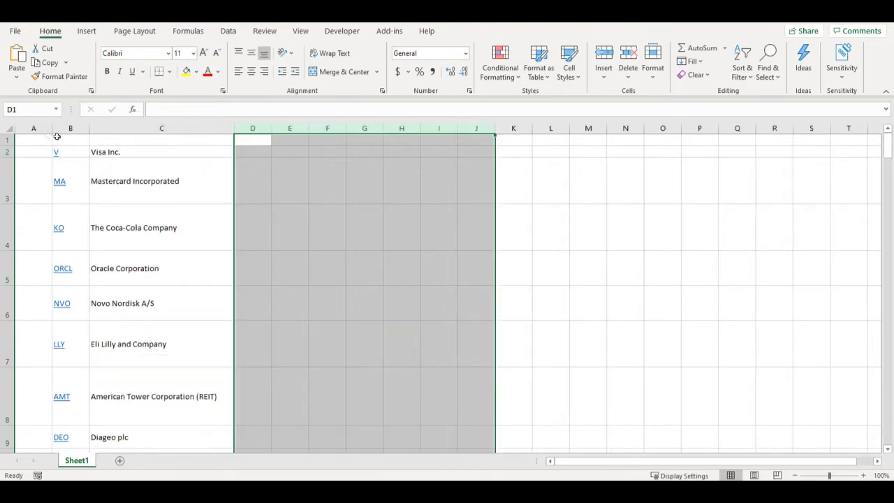
left_click(9, 130)
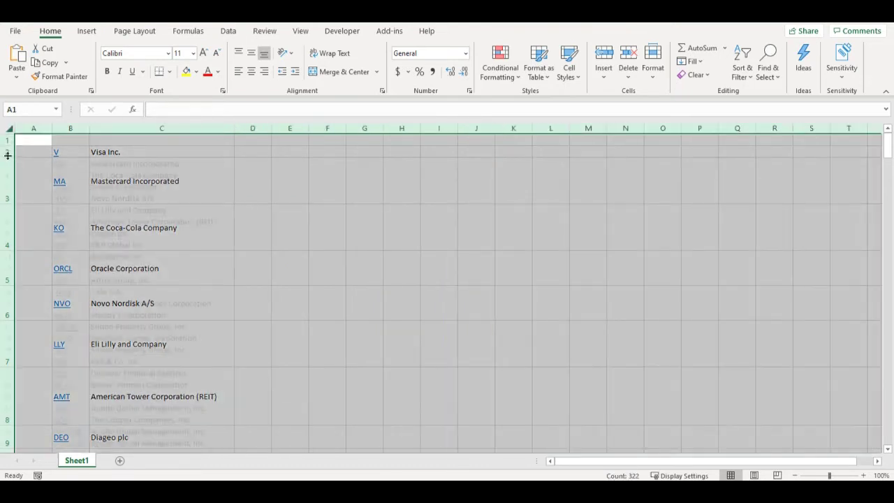
double_click(8, 155)
left_click(204, 146)
- Enter the headers Ticker in B1 and Name in C1
left_click(67, 140)
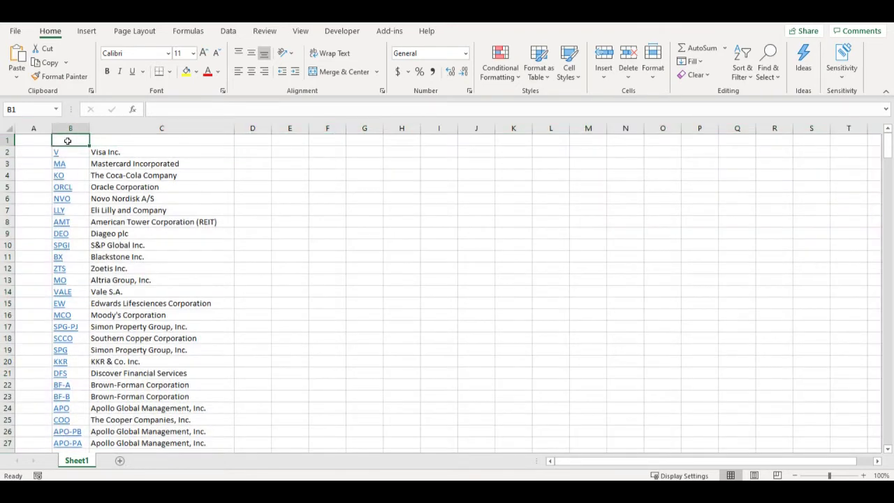
type("Ticker")
key("Tab")
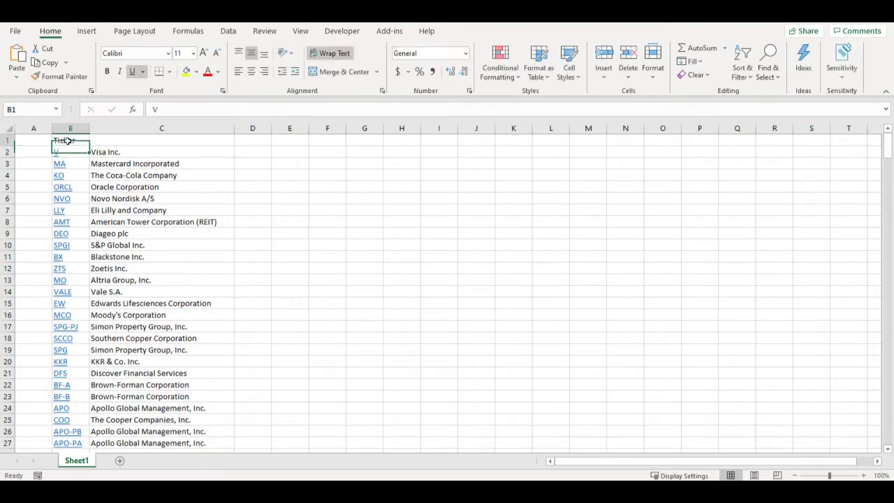
type("Name")
key("Return")
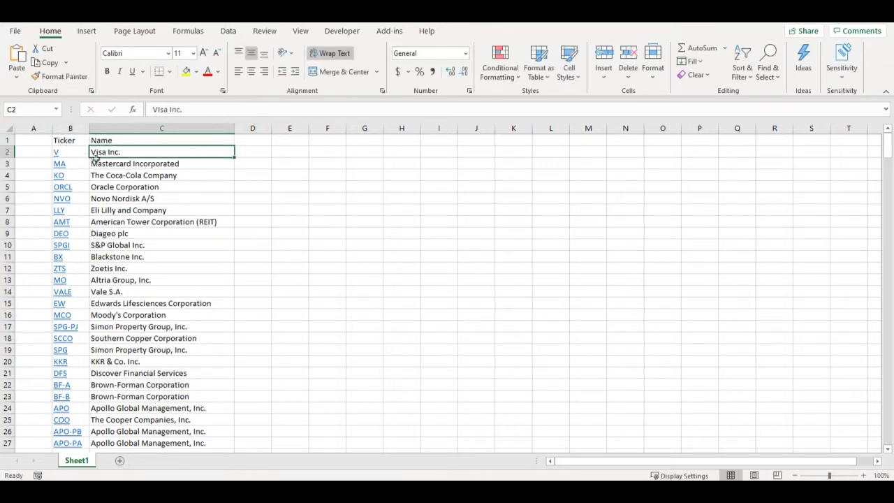
- Copy the ticker list from V down to the last ticker in column B
left_click(86, 155)
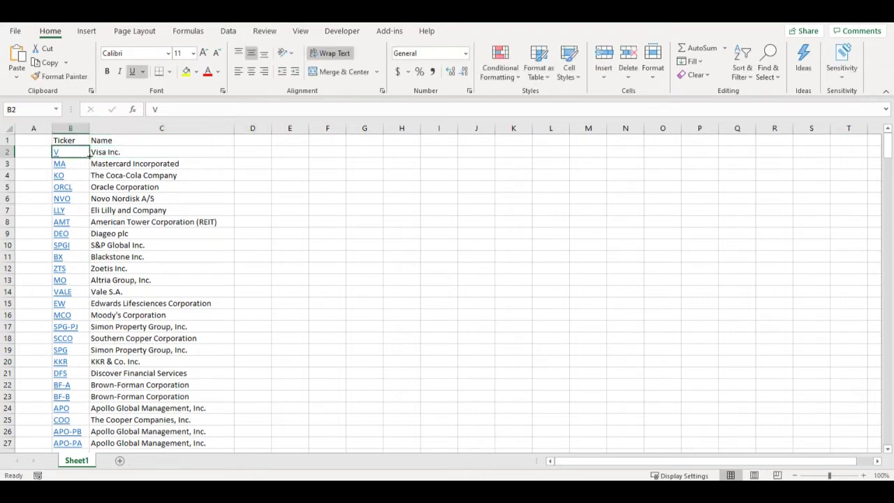
key("ctrl+shift+Down")
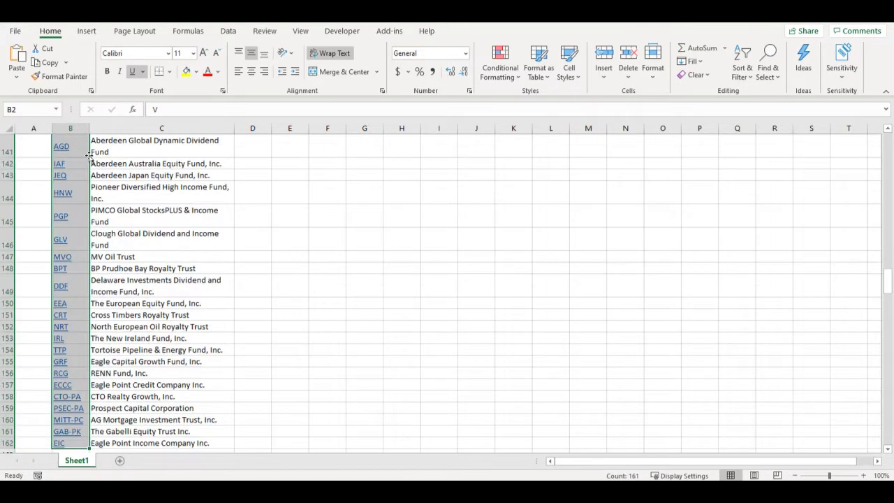
key("ctrl+c")
- Paste the copied tickers into D2 as values and convert them to the Stocks data type
left_click_drag(887, 277, 882, 135)
right_click(246, 152)
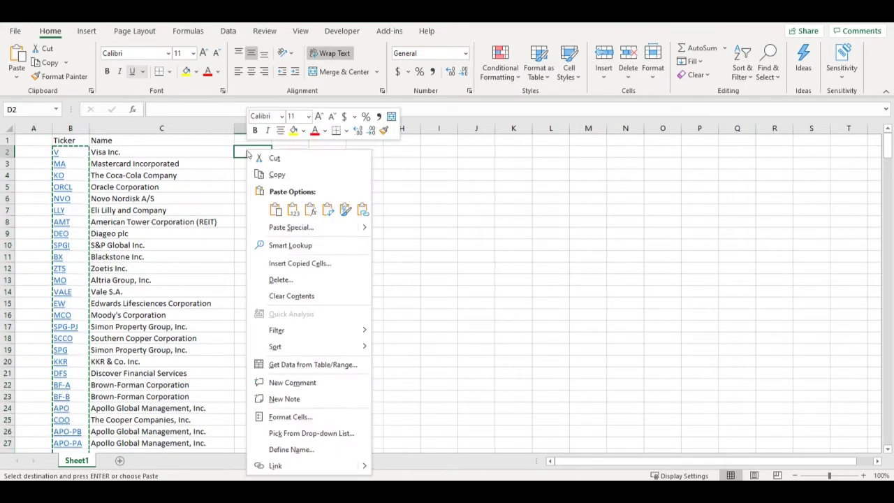
left_click(294, 209)
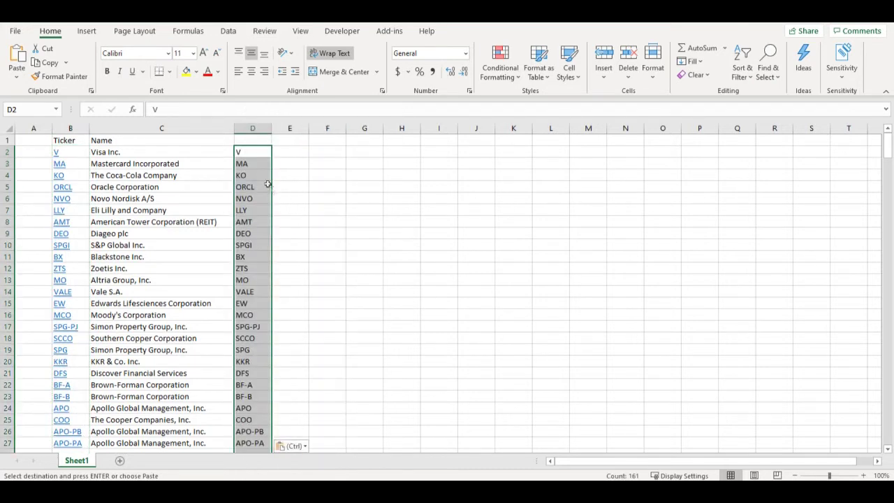
left_click(229, 31)
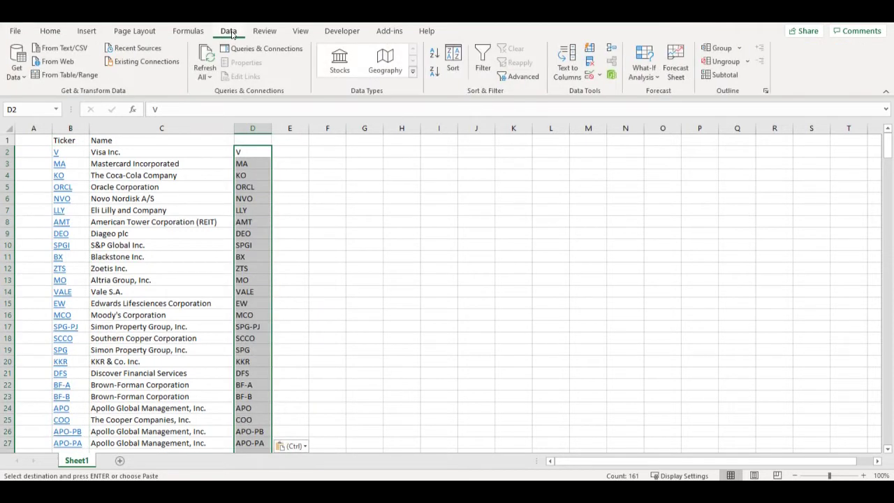
left_click(339, 62)
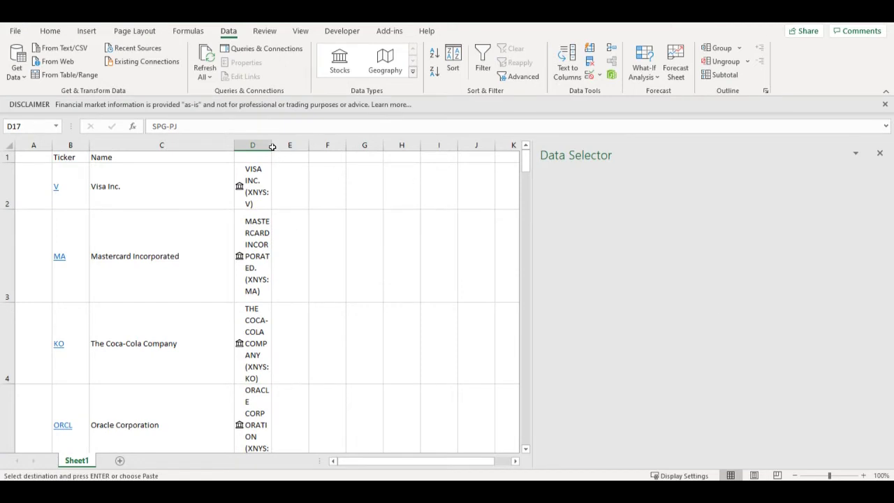
- Widen column D so stock names fit on one line and reset every row to standard height
left_click_drag(271, 145, 457, 145)
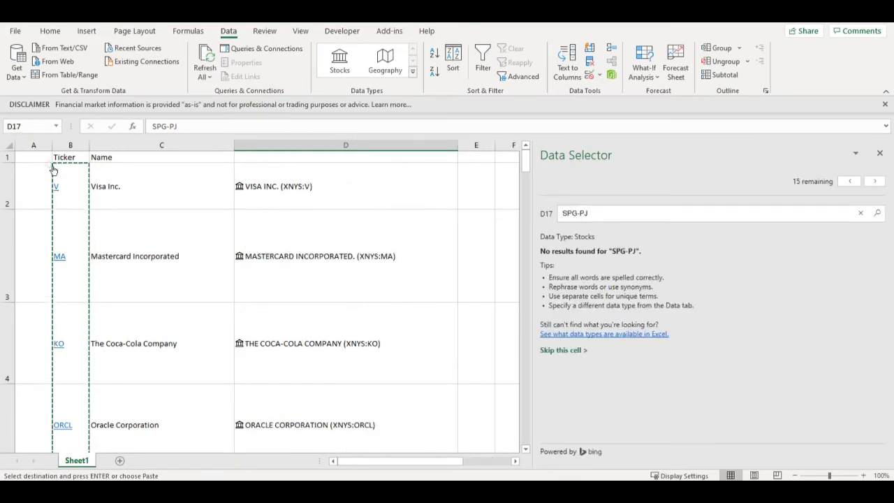
left_click_drag(13, 207, 13, 175)
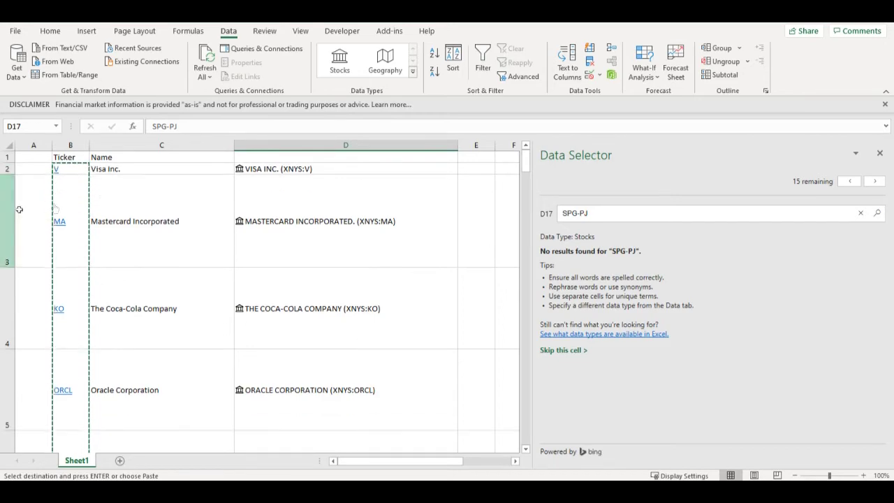
left_click(9, 146)
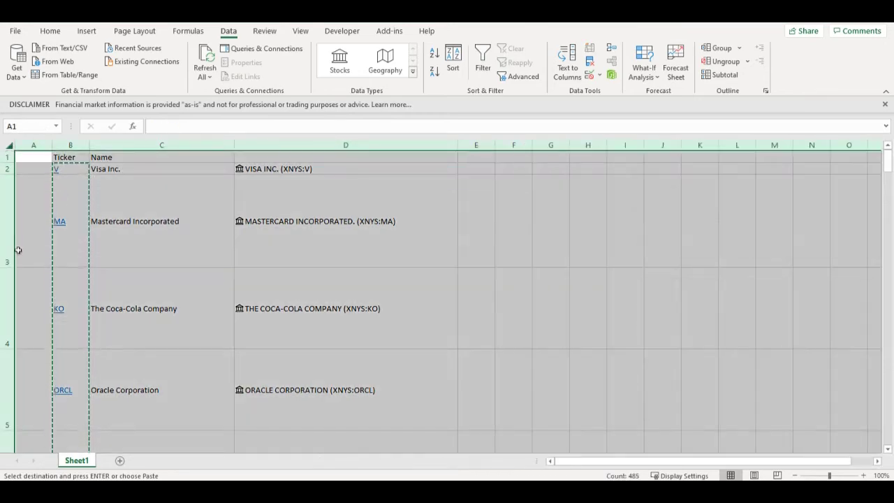
double_click(7, 266)
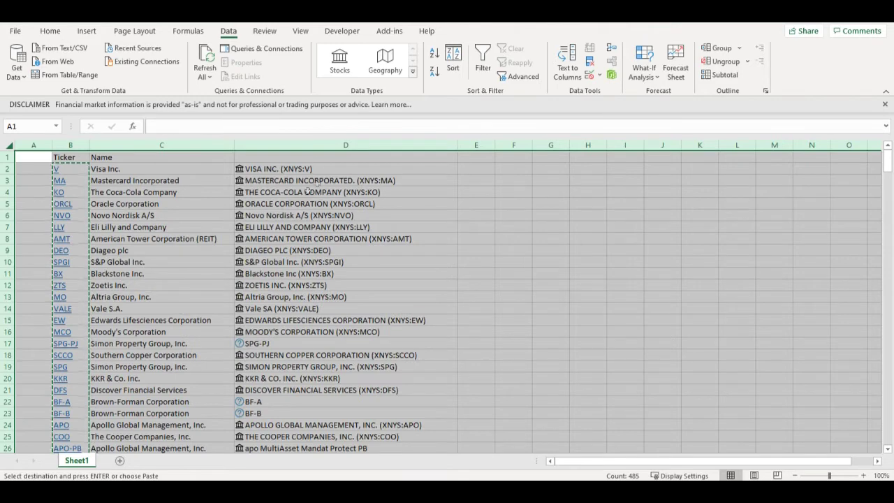
left_click(316, 168)
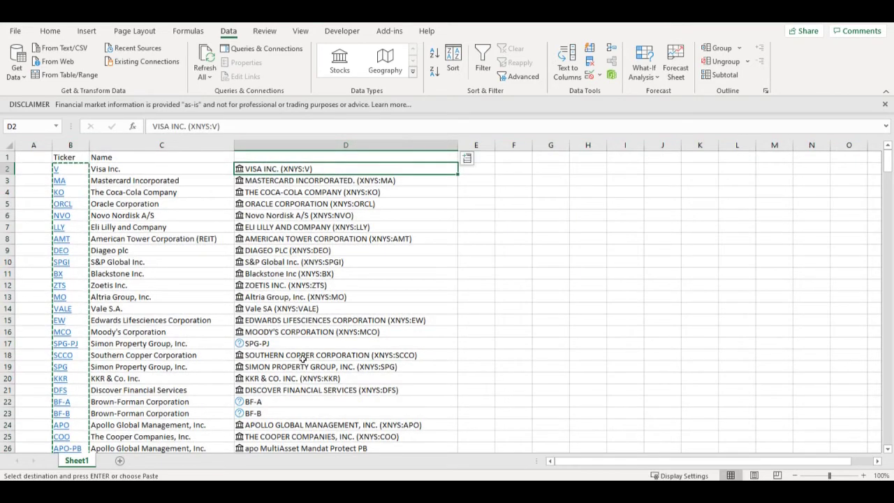
left_click(294, 342)
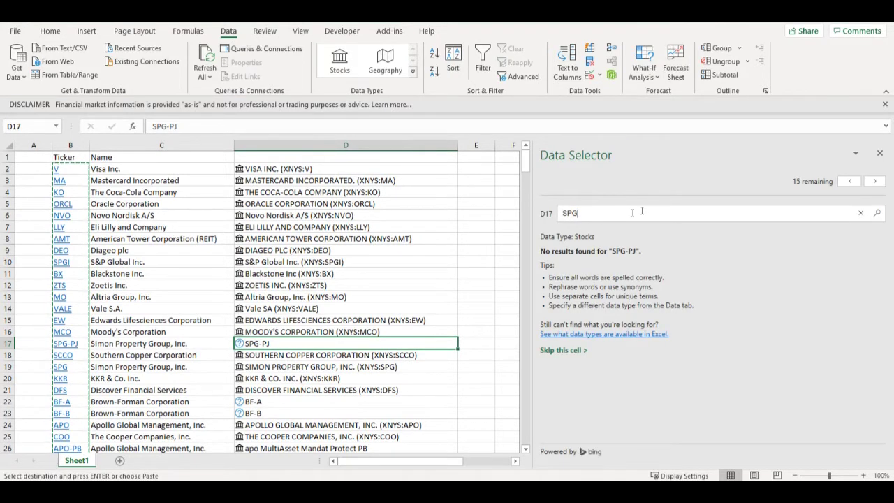
- Link SPG-PJ, BF-A, BF-B and APO-PA to Simon Property Group, Brown-Forman and Apollo stocks
left_click(877, 213)
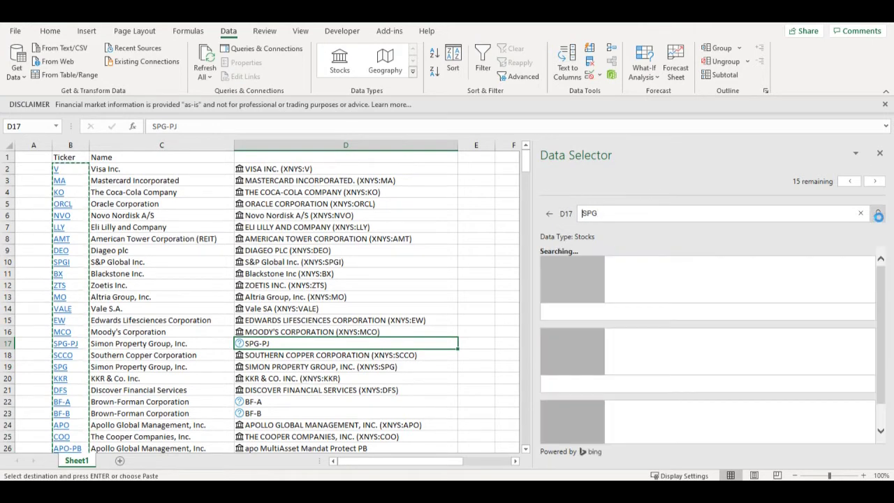
left_click(586, 262)
left_click(877, 213)
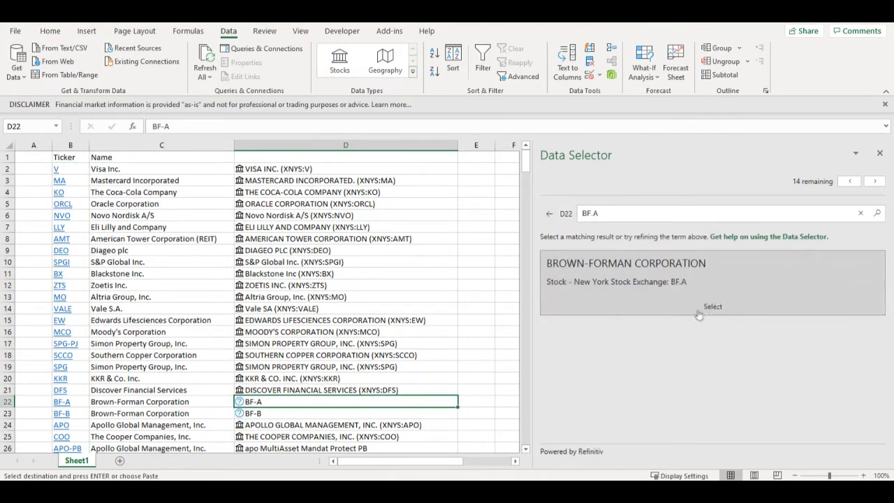
left_click(704, 309)
left_click(877, 213)
left_click(707, 306)
key("BackSpace")
key("BackSpace")
key("BackSpace")
key("Return")
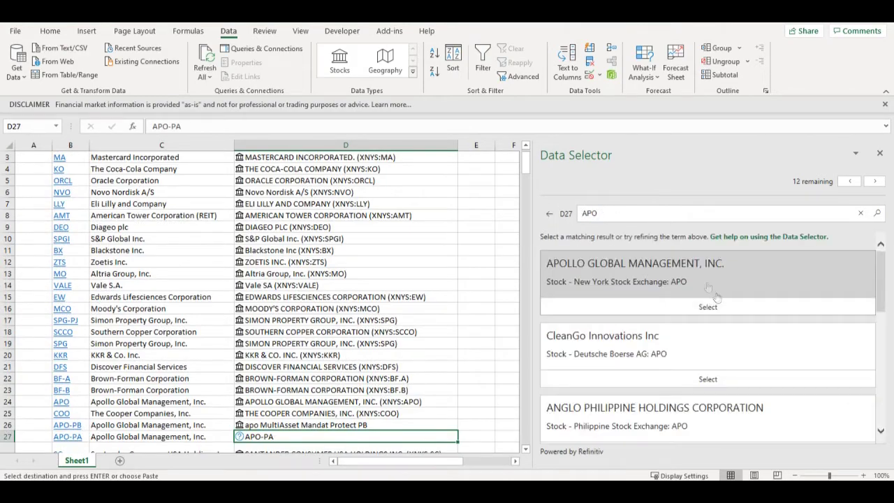
left_click(708, 306)
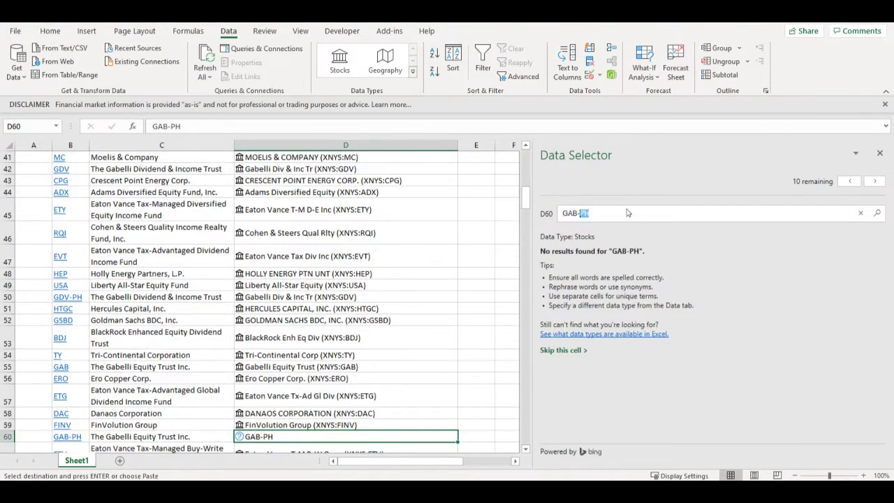
- Link the two Gabelli tickers, GAM-PB, MITT-PA and MITT-PB to their base stocks
key("BackSpace")
key("BackSpace")
key("Return")
left_click(708, 307)
key("BackSpace")
key("BackSpace")
key("BackSpace")
key("Return")
left_click(707, 306)
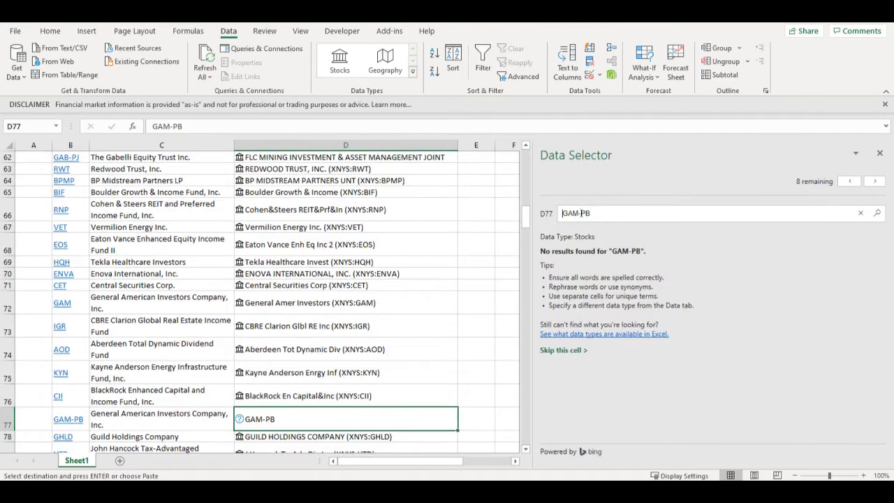
key("BackSpace")
key("BackSpace")
key("BackSpace")
key("Return")
left_click(705, 306)
key("Return")
left_click(708, 307)
key("BackSpace")
key("BackSpace")
key("BackSpace")
key("Return")
left_click(707, 306)
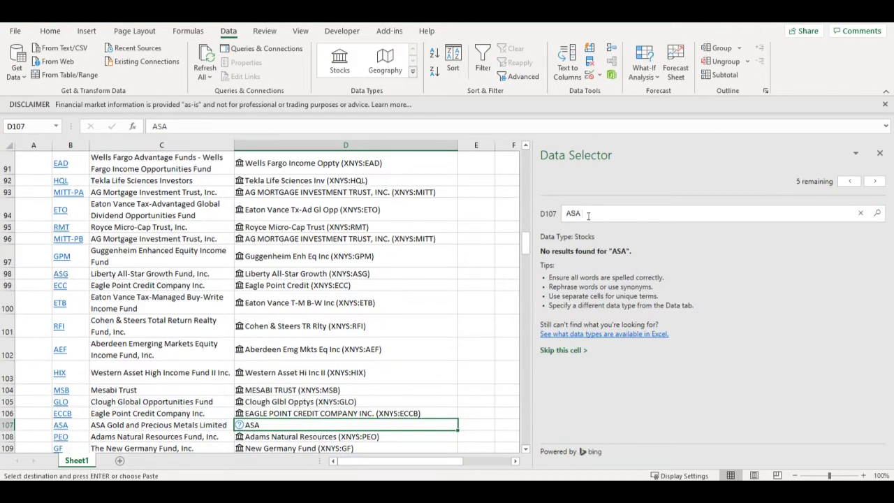
- Try 'ASA Gold' for ASA without finding a match, then link CTO-PA to CTO Realty Growth
type("Gold")
key("Return")
left_click(707, 311)
scroll(389, 372, "down", 8)
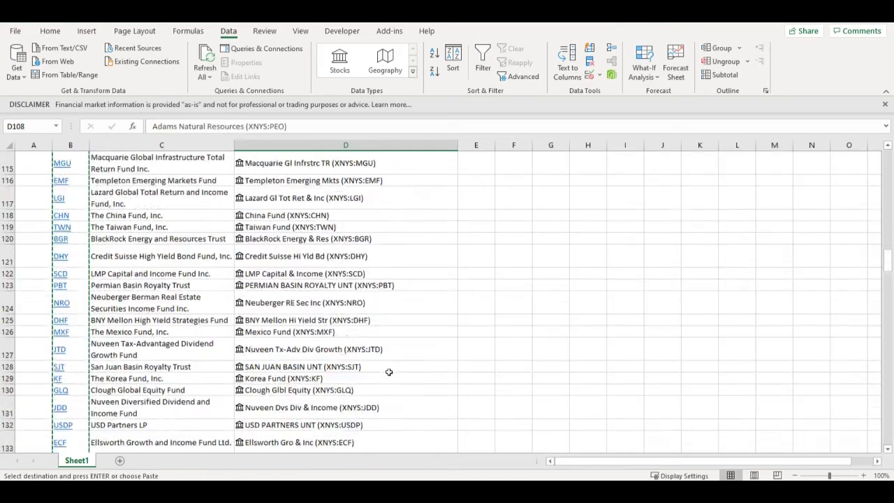
key("Return")
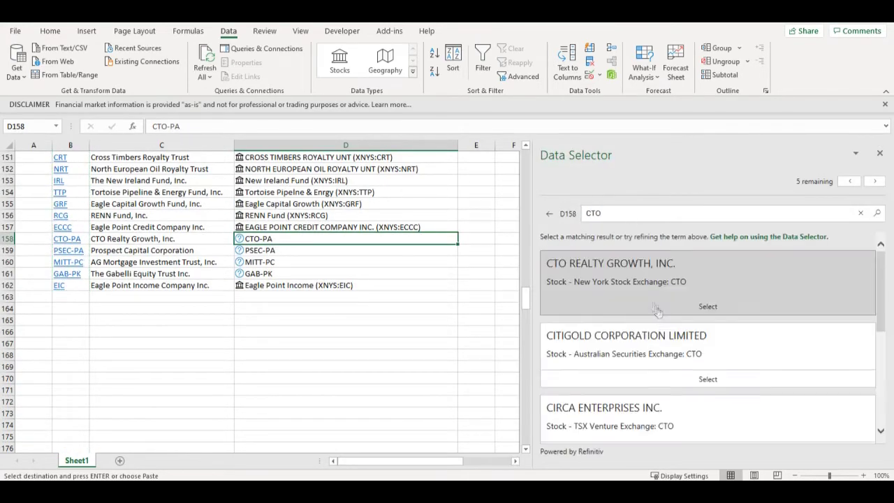
left_click(660, 307)
- Link PSEC-PA to Prospect Capital and match the MITT-PC and GAB-PK tickers
left_click_drag(584, 213, 638, 213)
key("BackSpace")
key("Return")
left_click(676, 308)
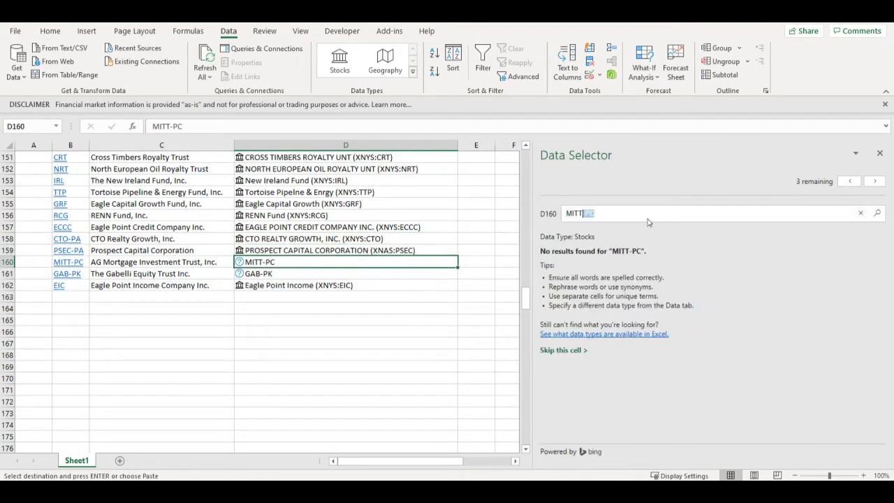
key("BackSpace")
key("BackSpace")
key("BackSpace")
key("Return")
left_click(676, 307)
key("BackSpace")
key("BackSpace")
key("BackSpace")
key("Return")
left_click(691, 308)
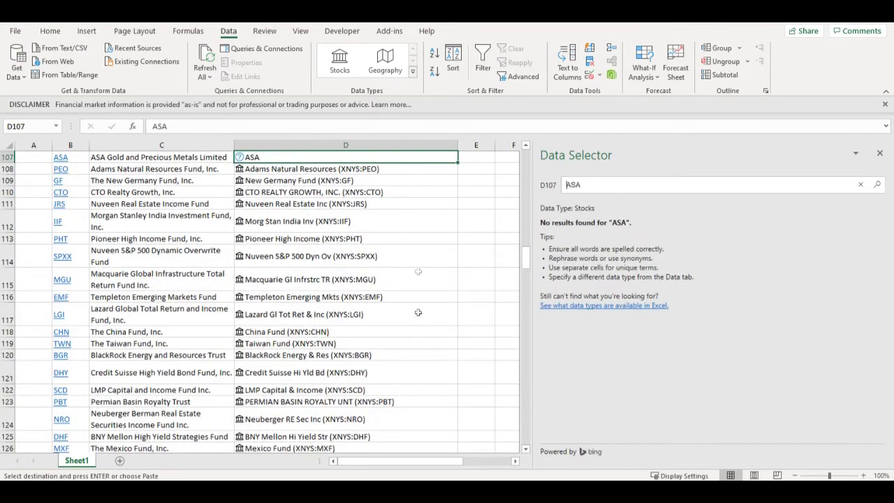
scroll(418, 312, "up", 20)
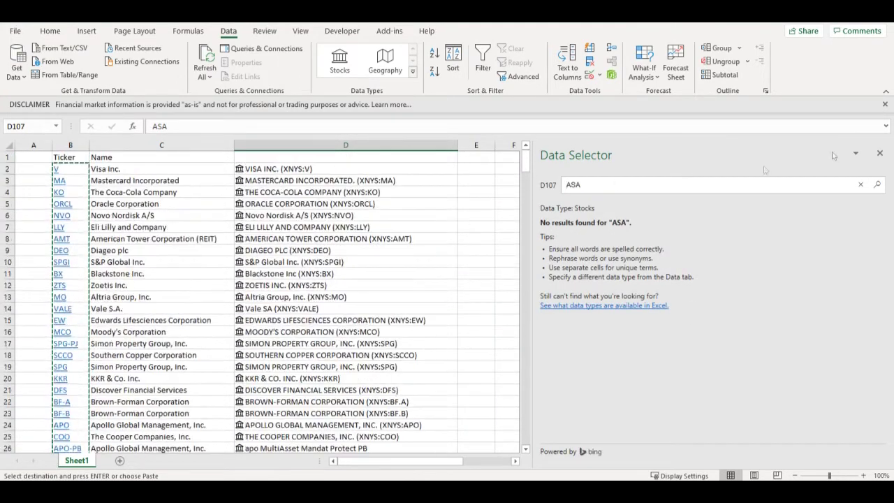
- Close the Data Selector and enter 'Stock Name (Exchange:Ticker)' as the D1 header
left_click(879, 152)
left_click(513, 191)
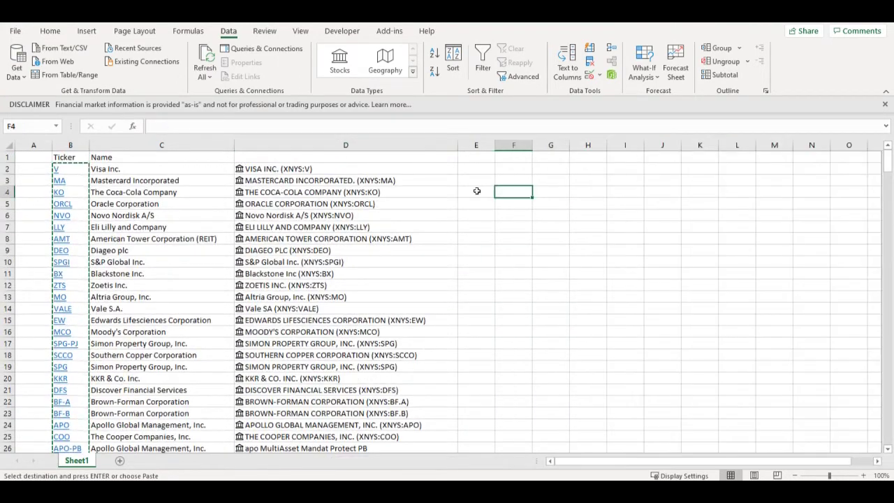
left_click(285, 169)
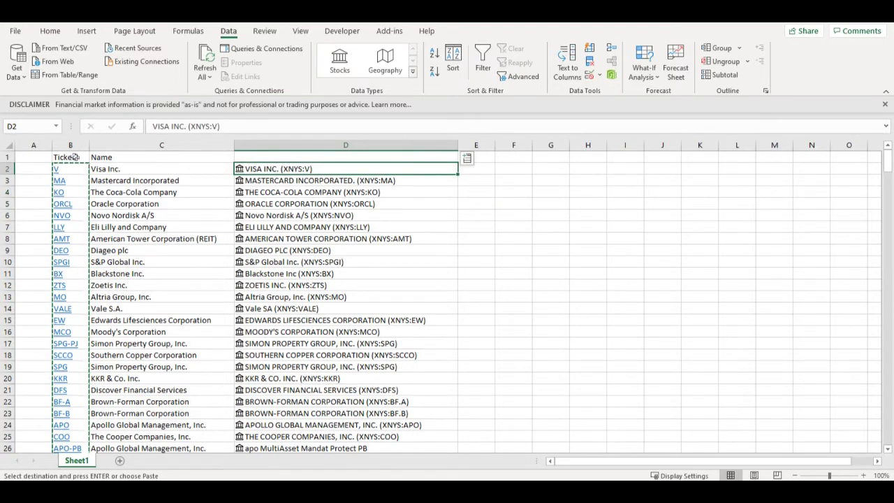
left_click_drag(70, 157, 265, 155)
left_click(272, 154)
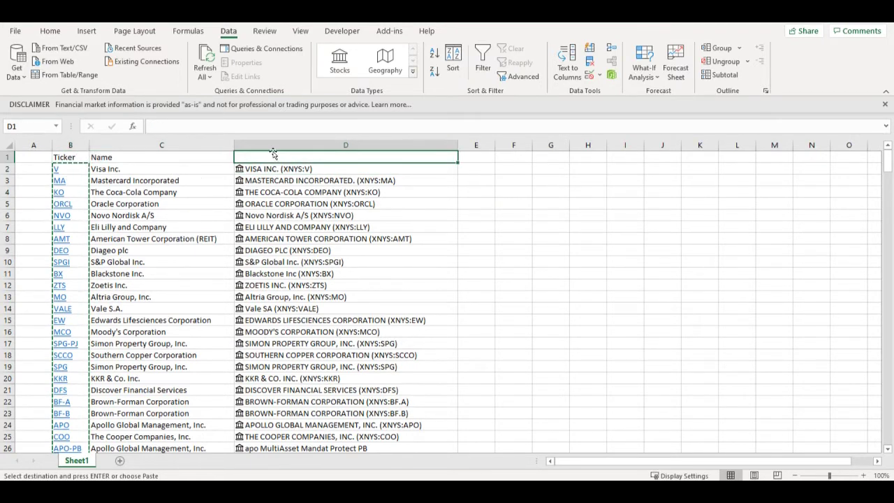
type("Stock Name (Exchange:Ticker")
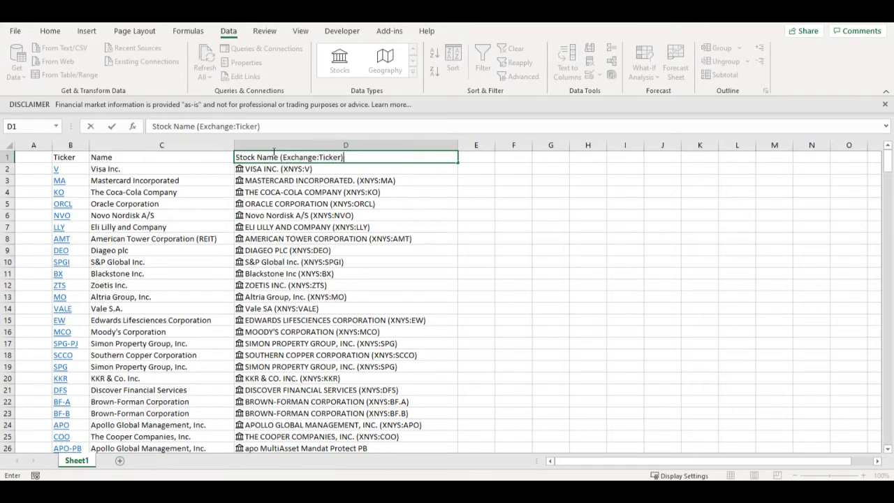
key("Return")
- Select the stock list from B1 down to row 162
left_click(83, 157)
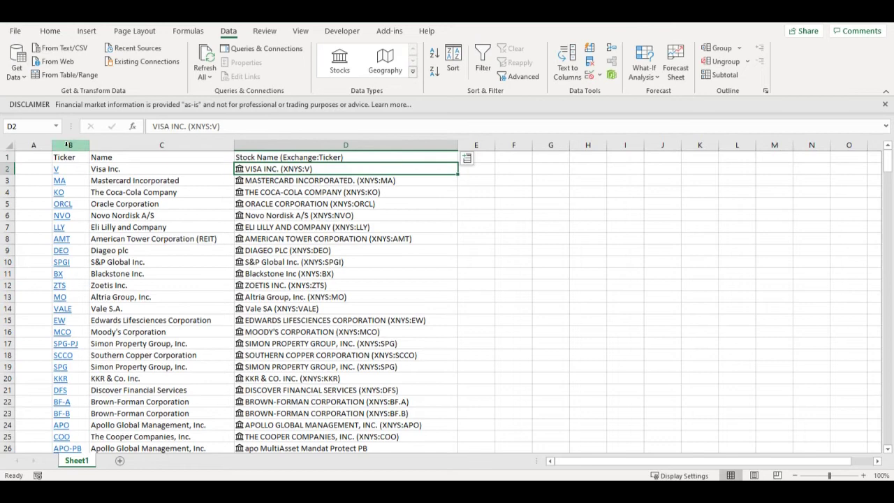
left_click_drag(105, 158, 291, 216)
key("ctrl+shift+Down")
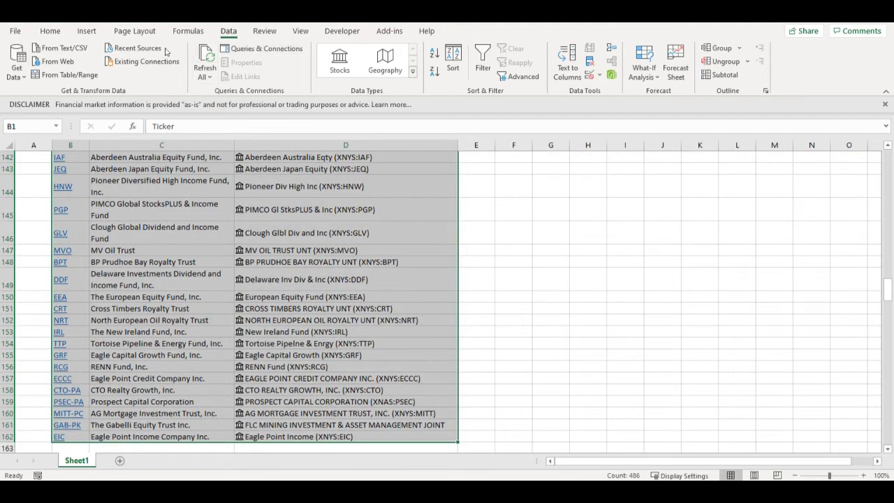
- Convert B1:D162 into a table with headers and apply a blue banded table style
left_click(87, 30)
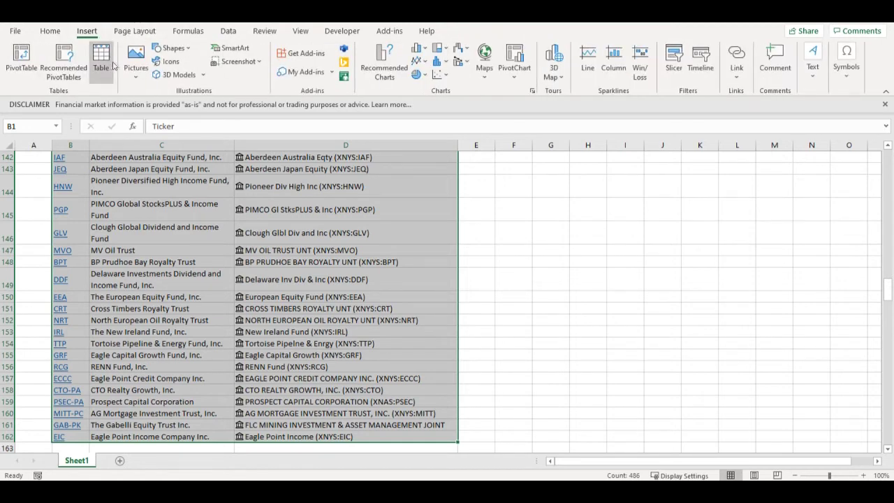
left_click(101, 59)
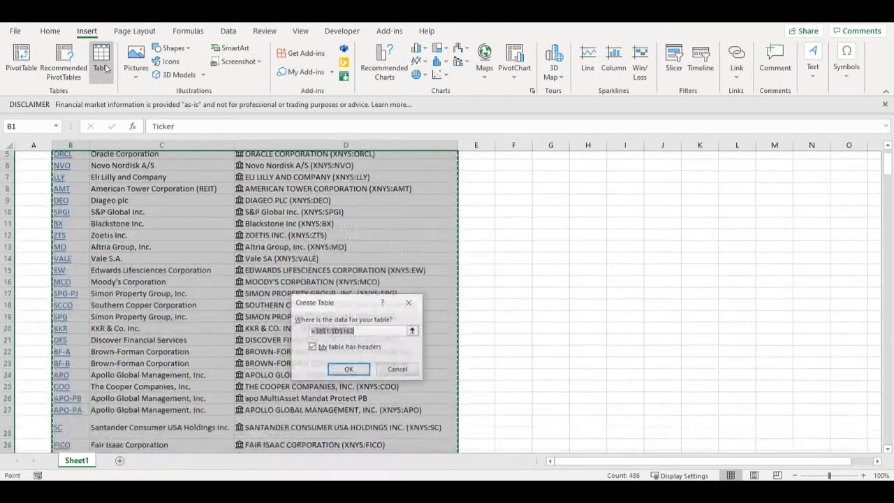
left_click(352, 371)
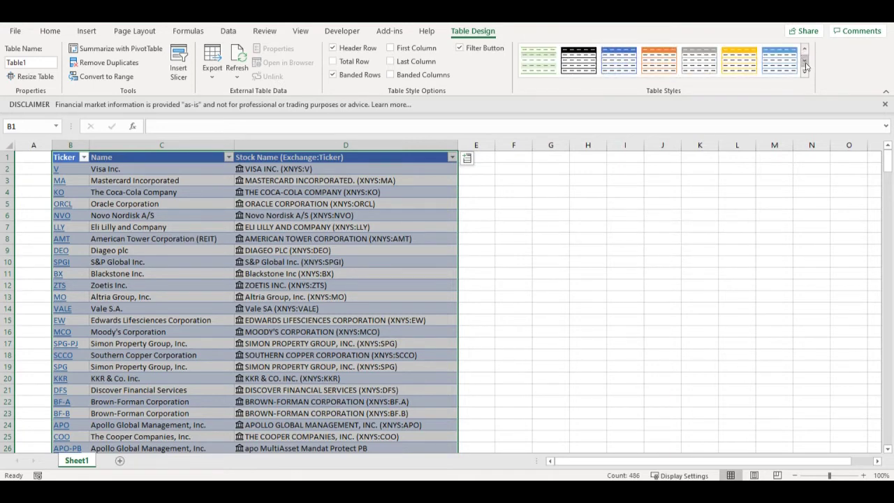
left_click(625, 65)
left_click(510, 192)
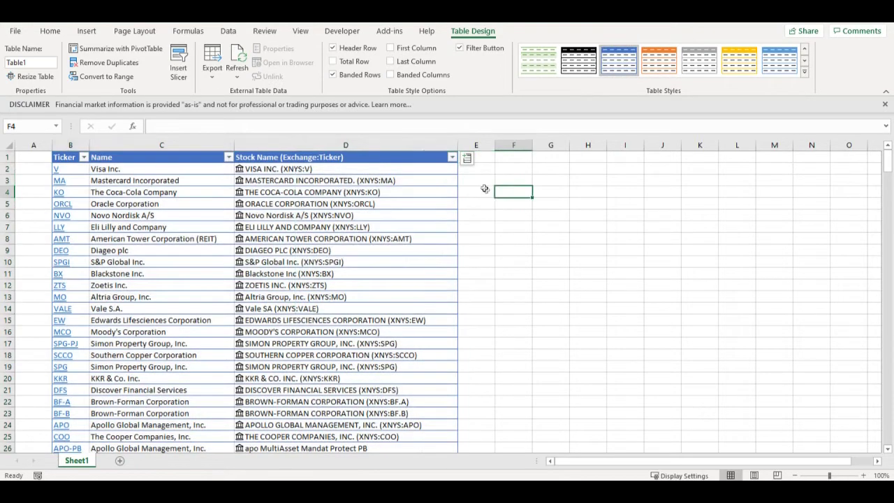
left_click(441, 168)
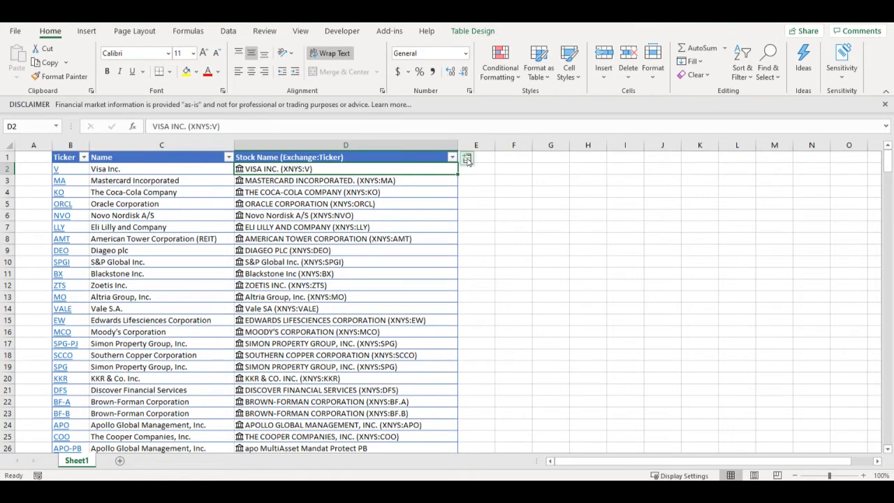
- Insert Industry and Market cap stock fields as columns and widen Market cap column F
left_click(468, 159)
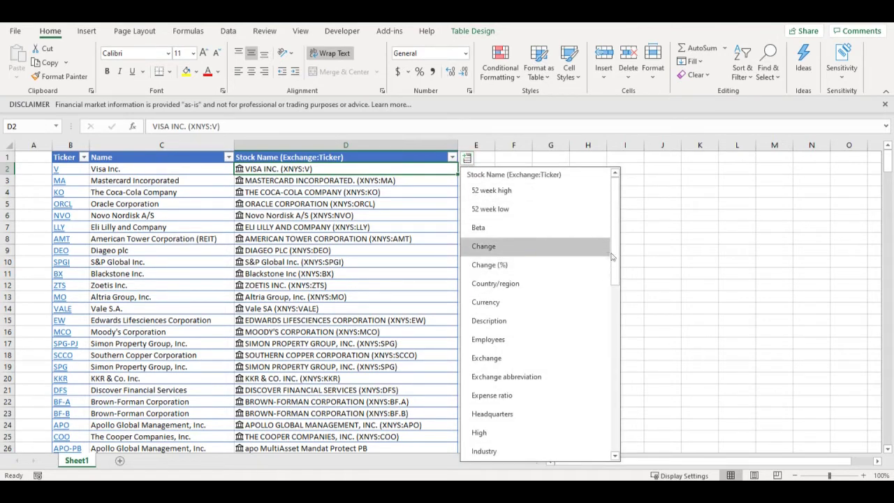
left_click_drag(614, 260, 624, 314)
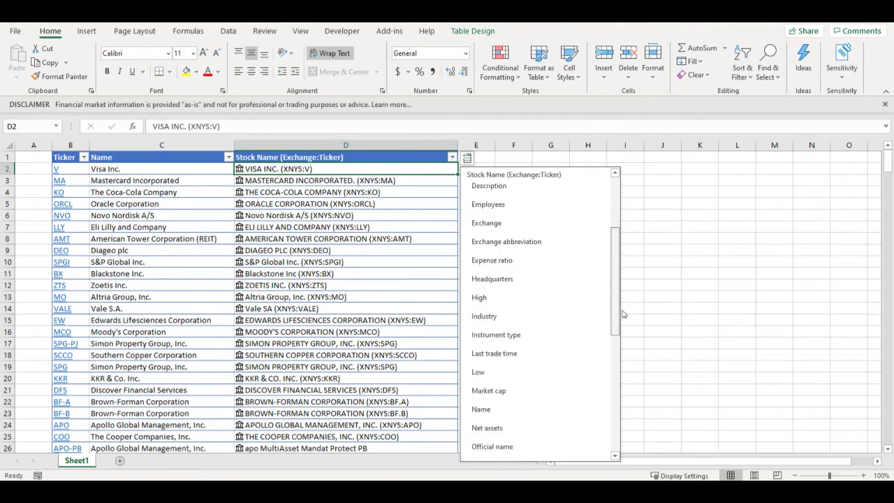
left_click(528, 315)
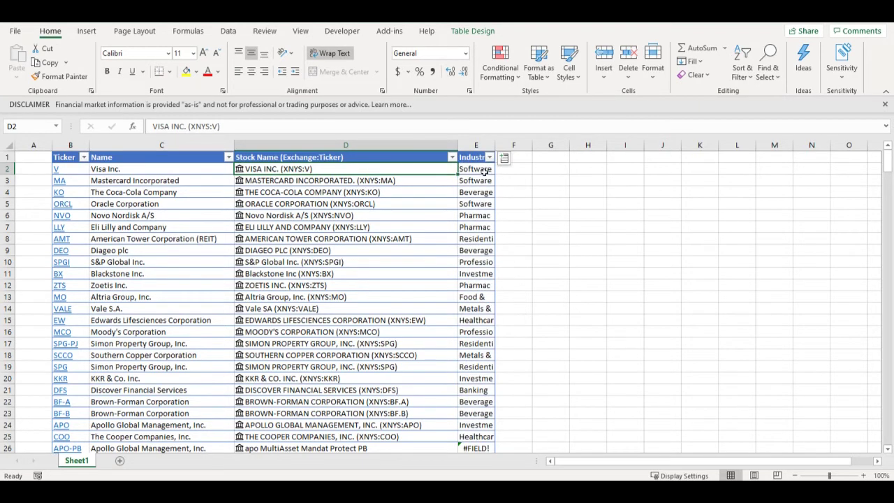
left_click(504, 160)
left_click_drag(654, 274, 652, 339)
scroll(559, 315, "down", 3)
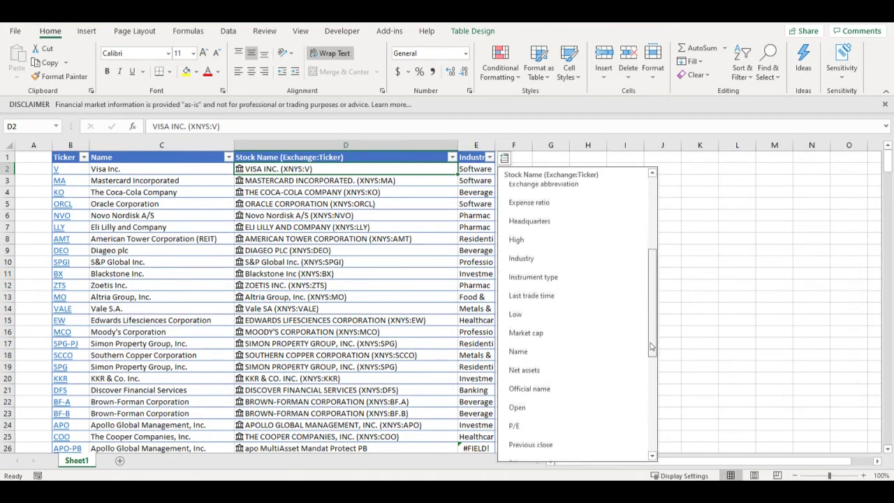
left_click(558, 298)
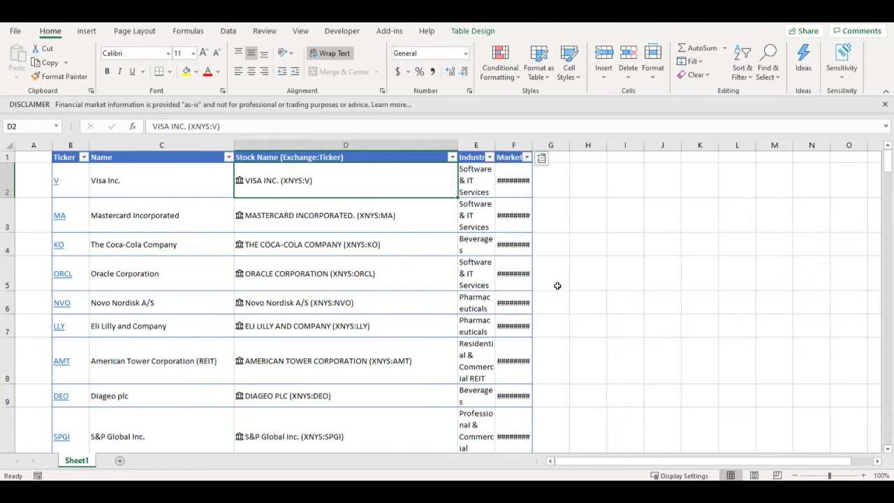
left_click_drag(531, 145, 581, 150)
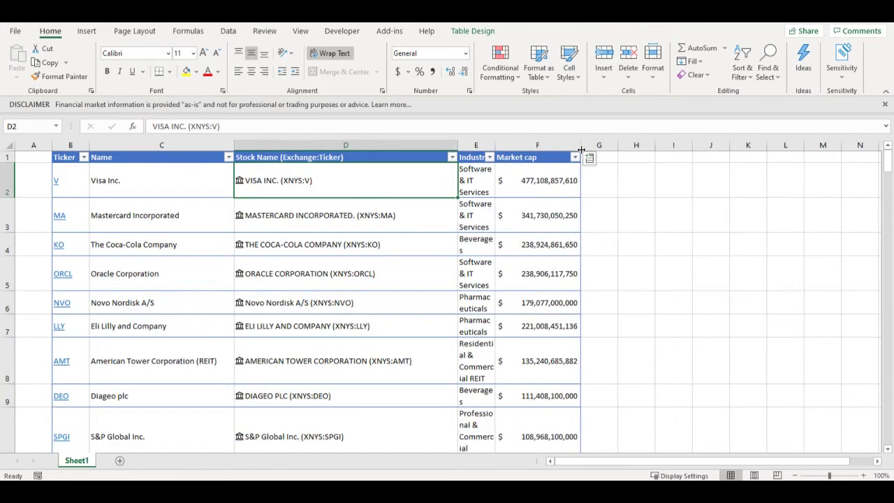
left_click(560, 185)
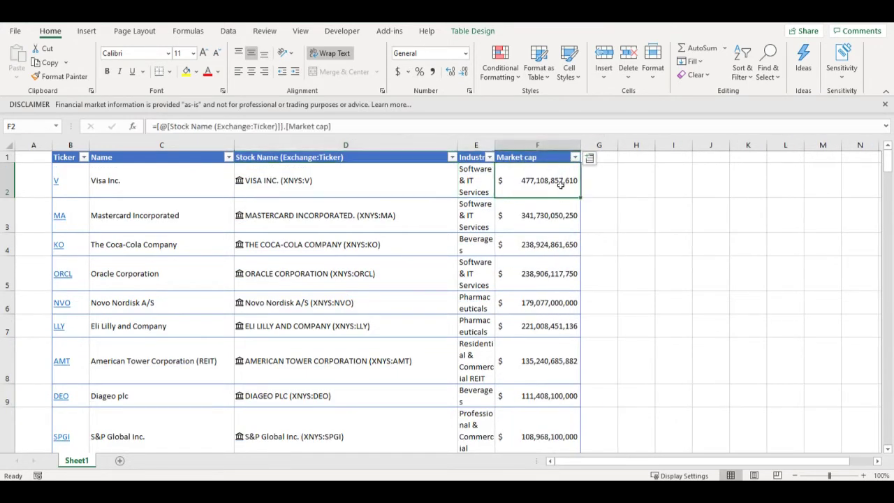
left_click(407, 181)
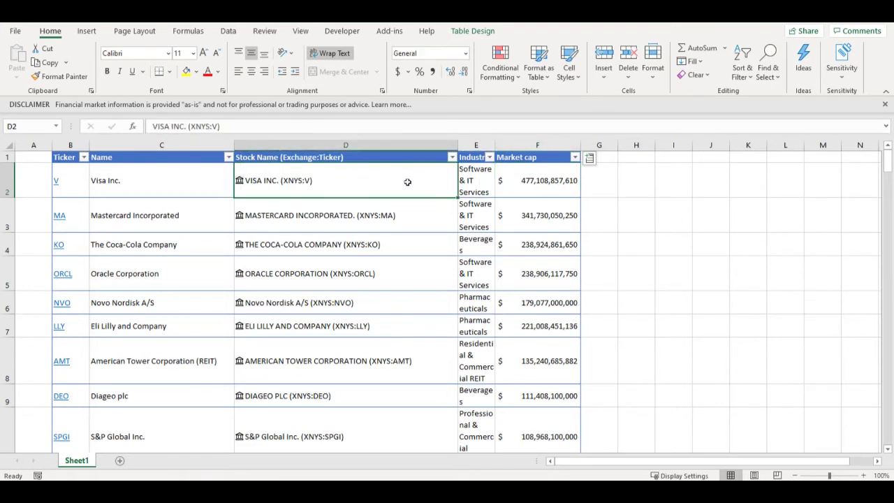
- Add P/E, 52 week low and 52 week high stock data columns to the table
left_click(588, 160)
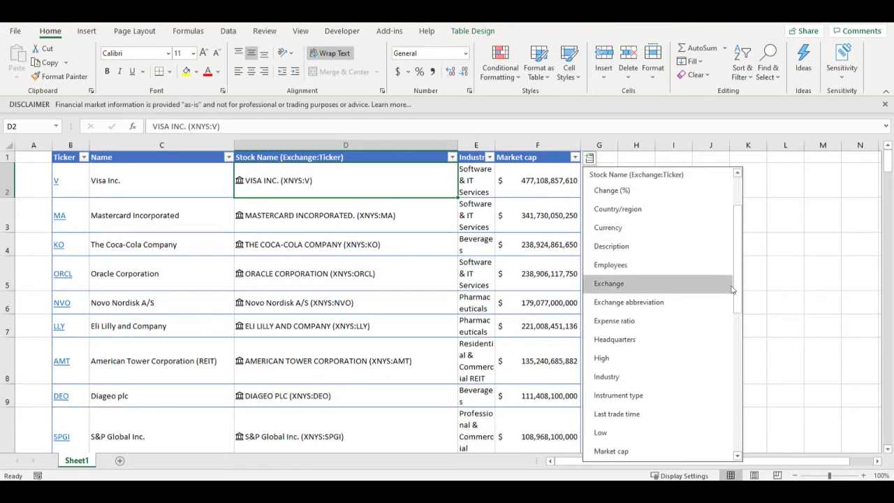
left_click_drag(739, 293, 750, 410)
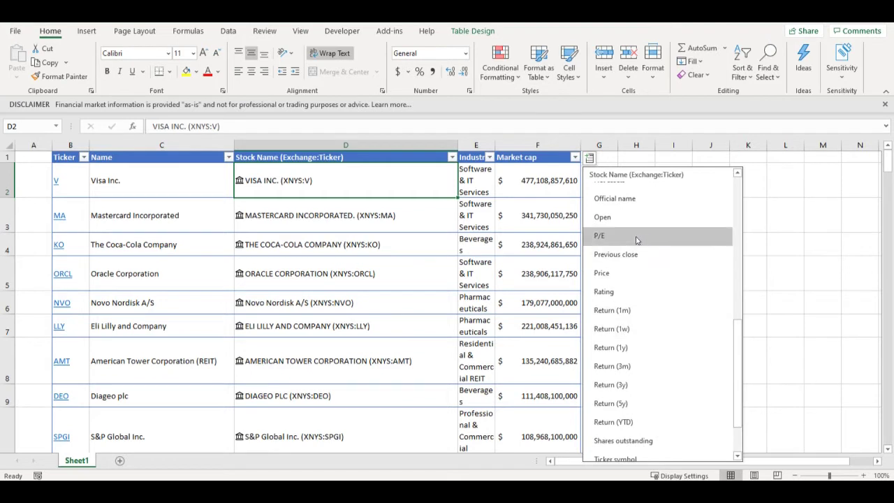
left_click(636, 241)
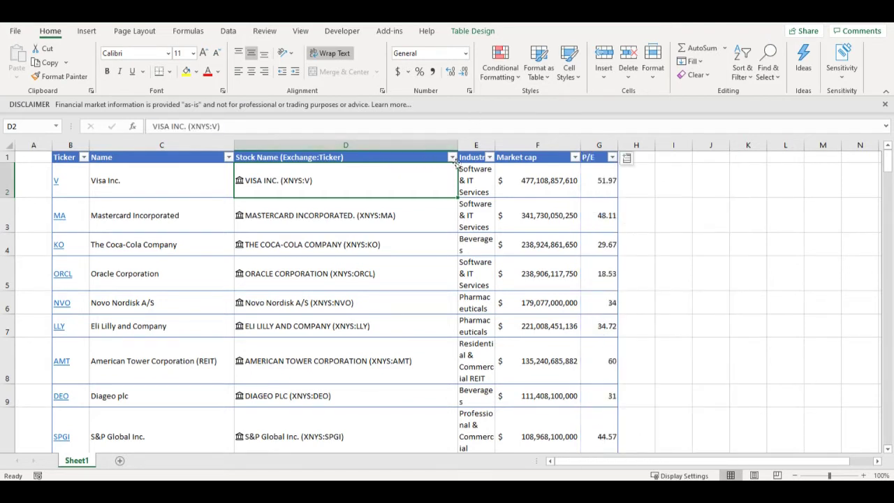
left_click(626, 158)
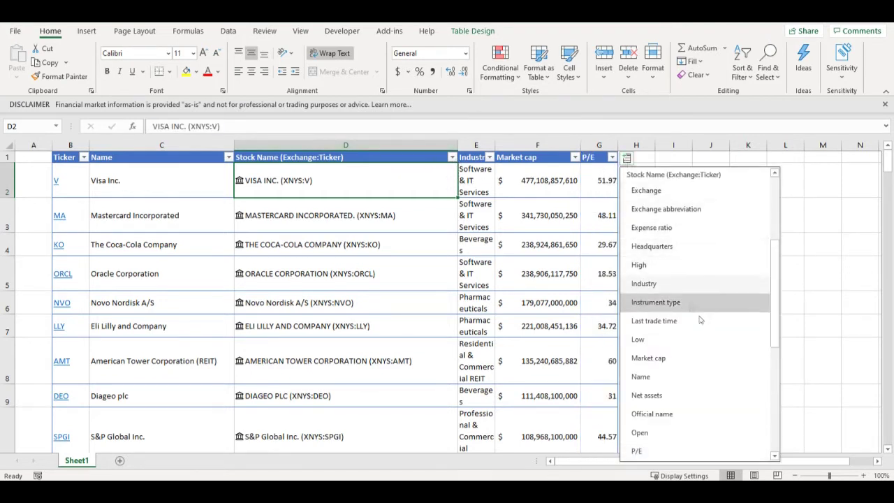
left_click_drag(774, 325, 785, 411)
scroll(789, 361, "up", 5)
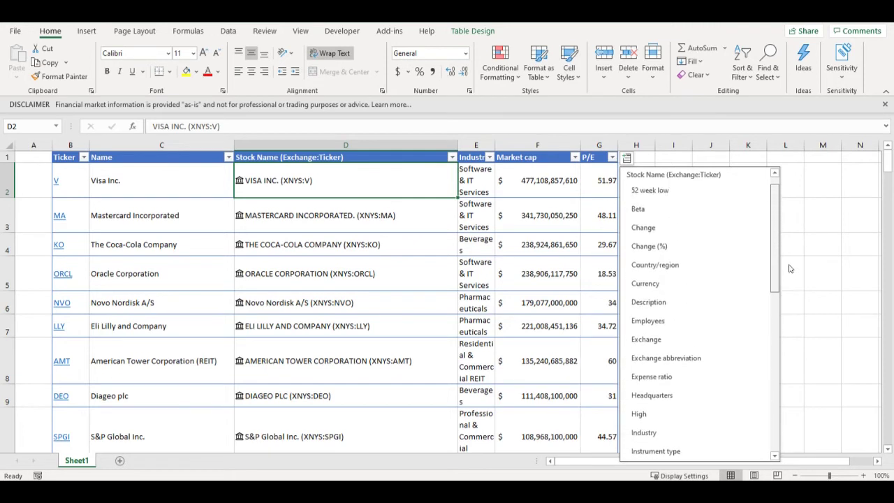
left_click(656, 211)
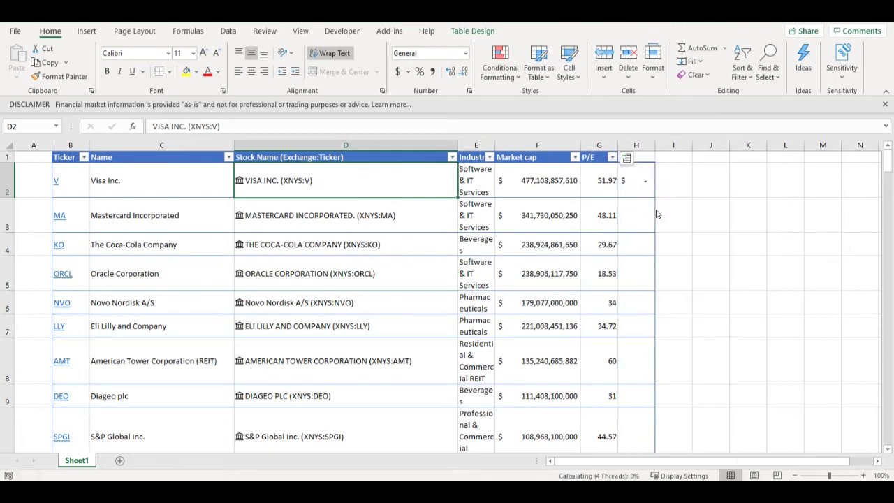
left_click(664, 159)
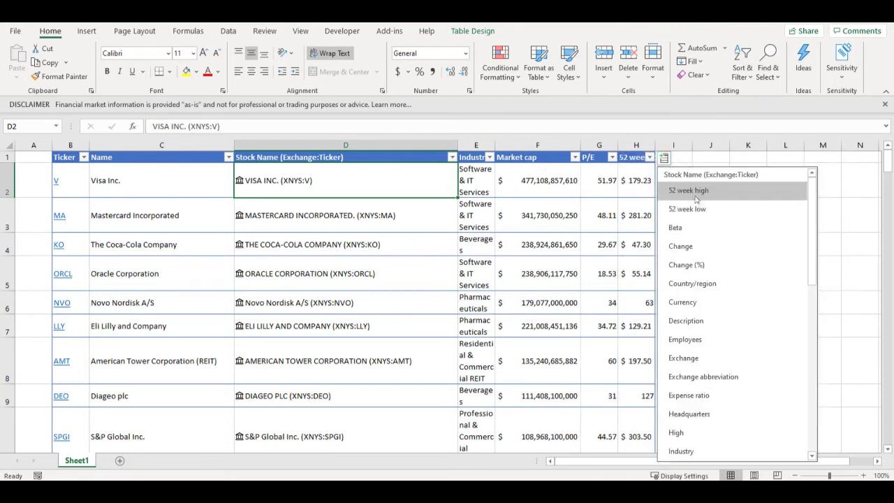
left_click(705, 190)
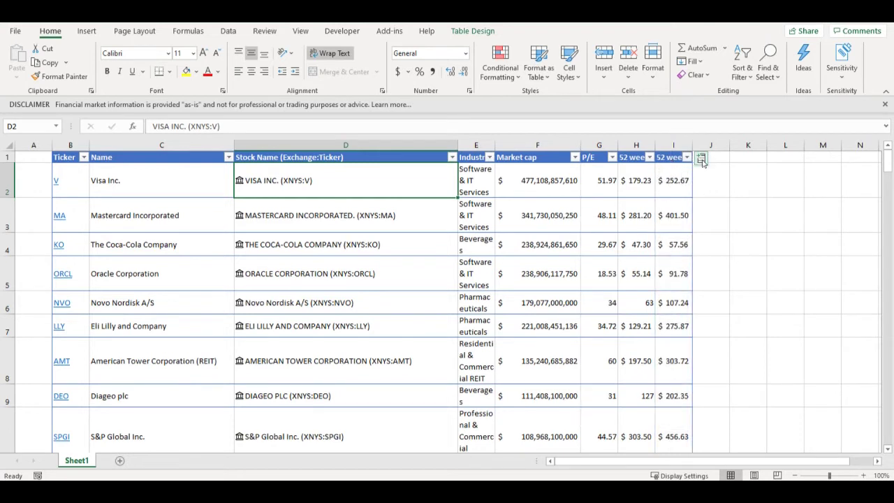
- Add the Price stock field as the next table column
left_click(701, 159)
scroll(826, 230, "down", 7)
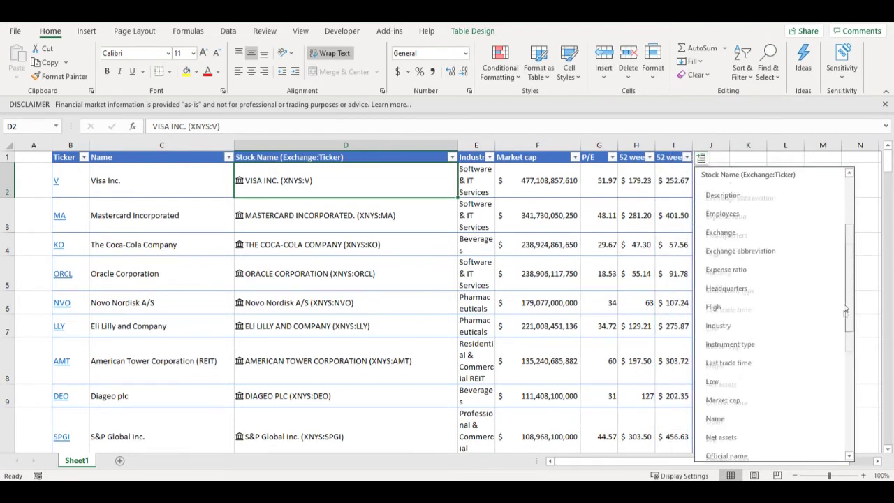
left_click_drag(856, 404, 856, 409)
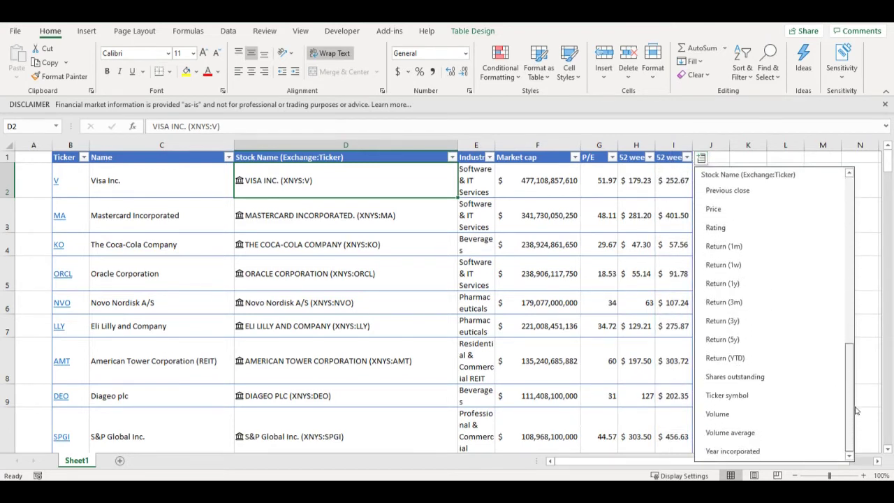
left_click(738, 211)
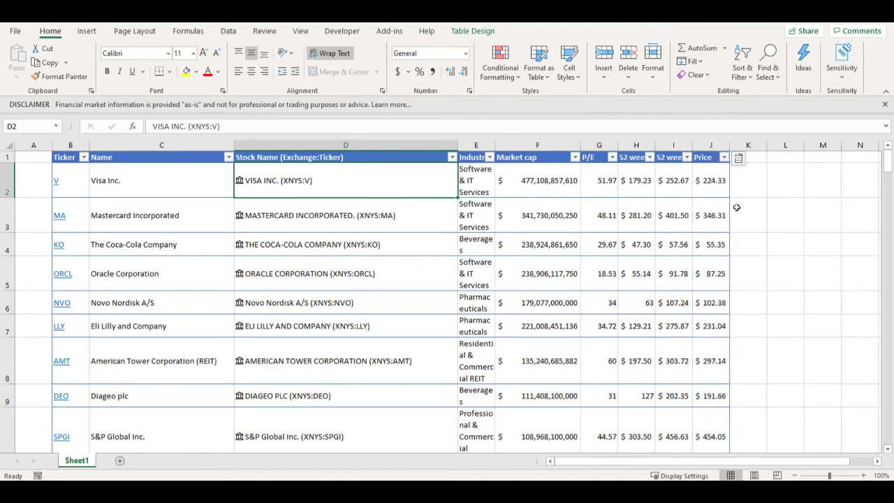
left_click(743, 183)
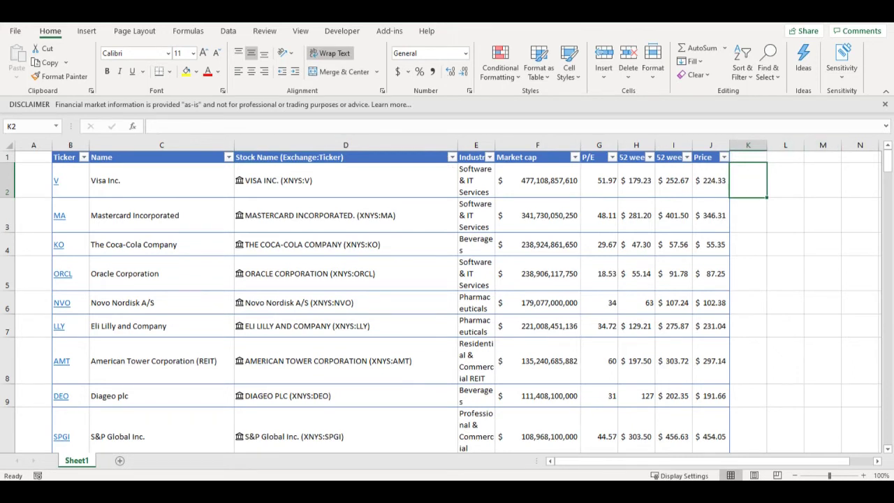
left_click(748, 156)
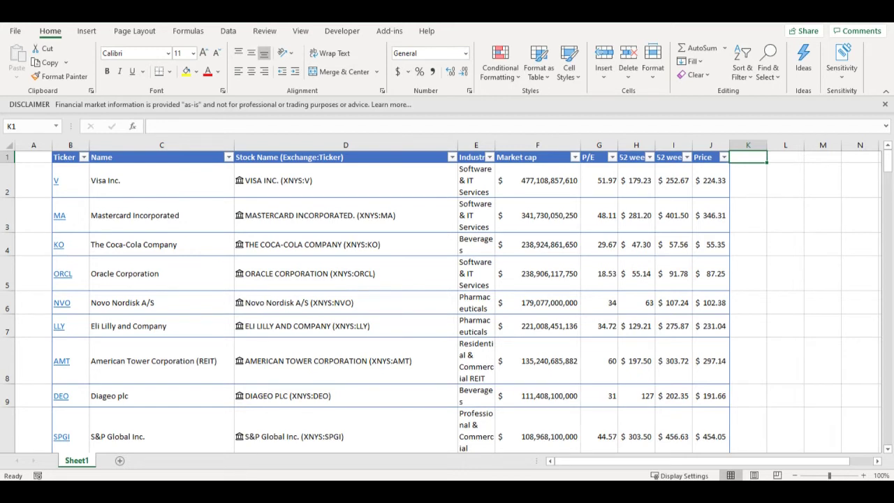
- Title column K '52 wks %' and widen it
type("52")
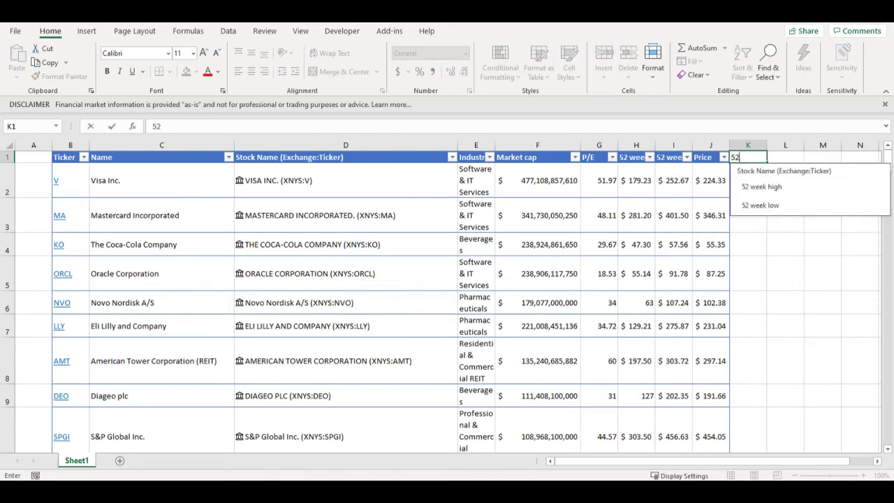
type(" w")
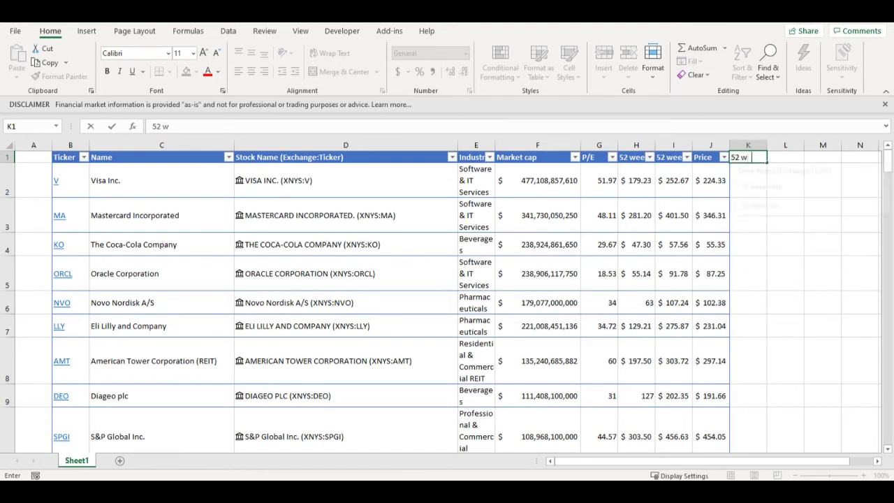
type("ks %")
key("Return")
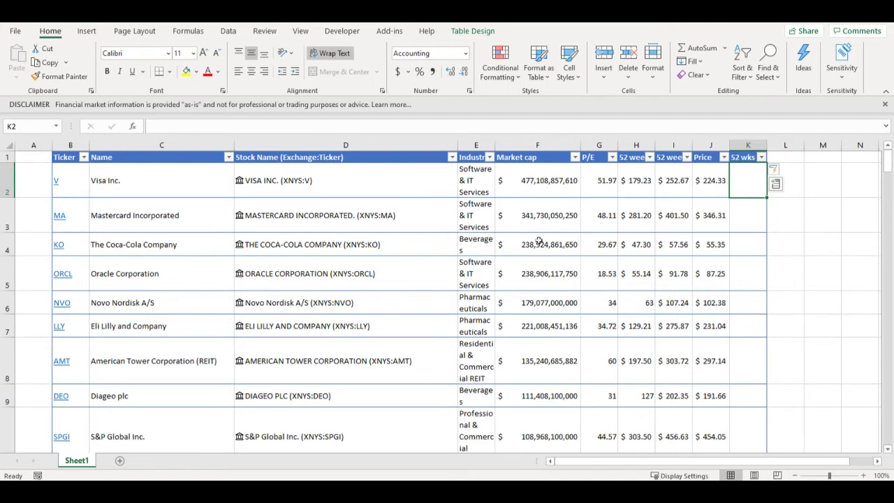
left_click_drag(766, 146, 792, 148)
type("=")
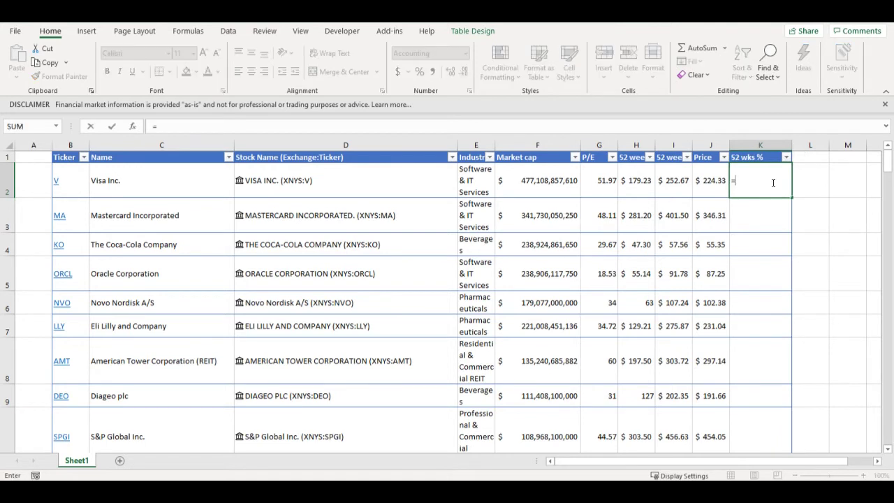
left_click(713, 179)
type("/")
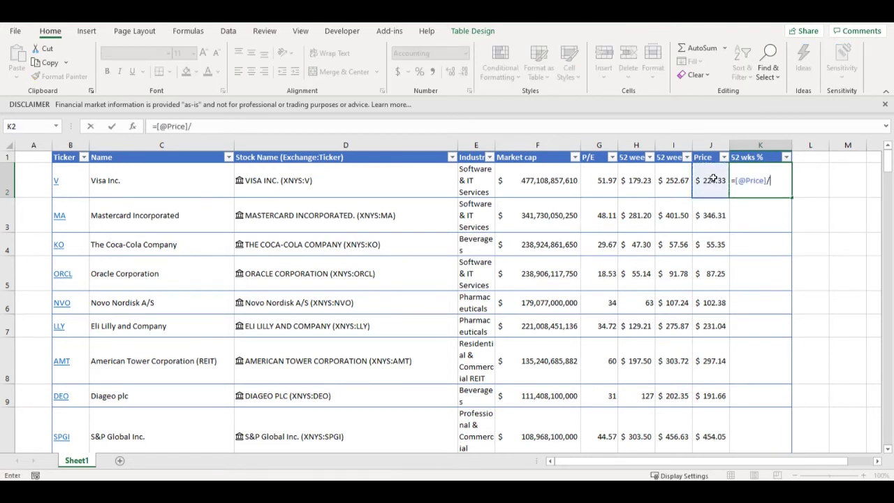
left_click(636, 182)
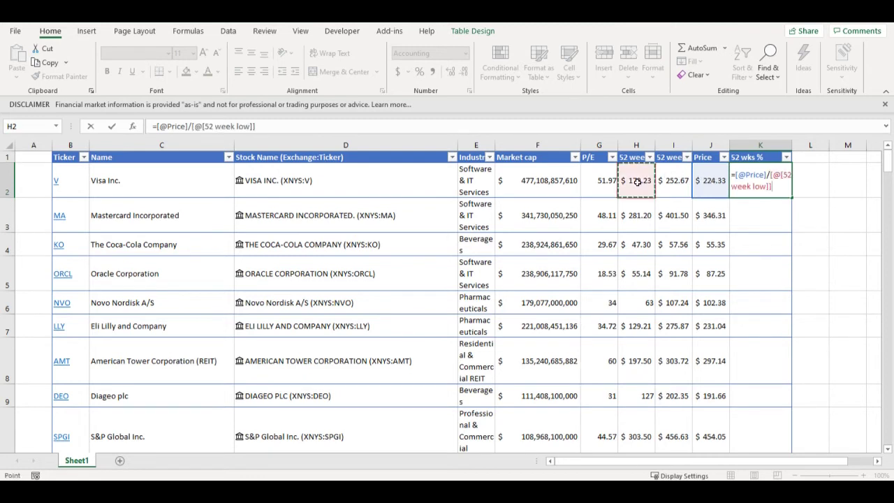
type("-1")
key("Return")
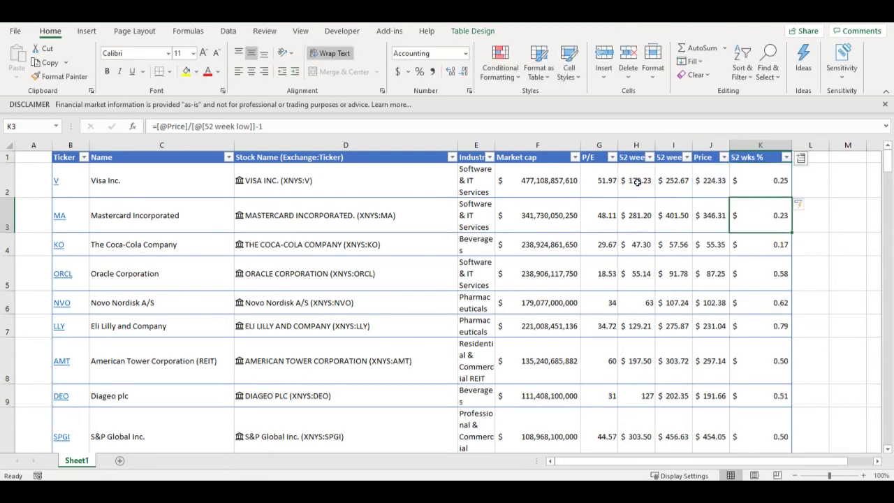
left_click(773, 179)
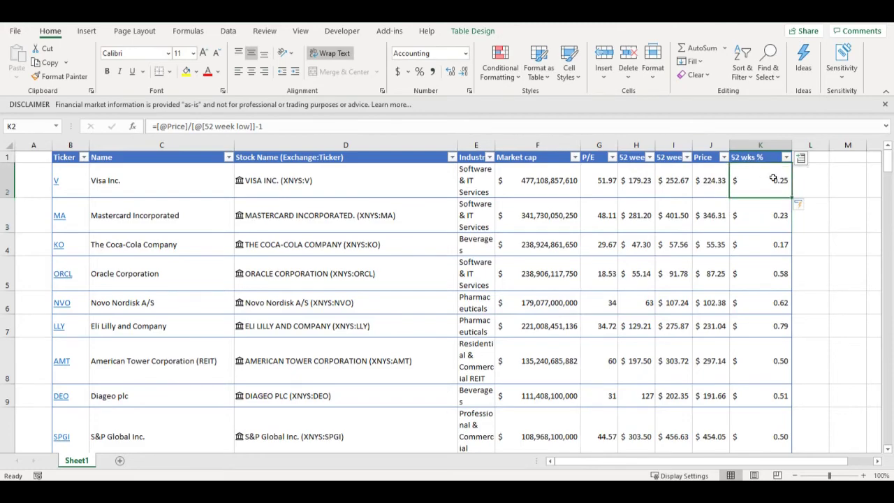
key("ctrl+shift+Down")
- Format the selected column K values as Percentage with 1 decimal place
right_click(764, 216)
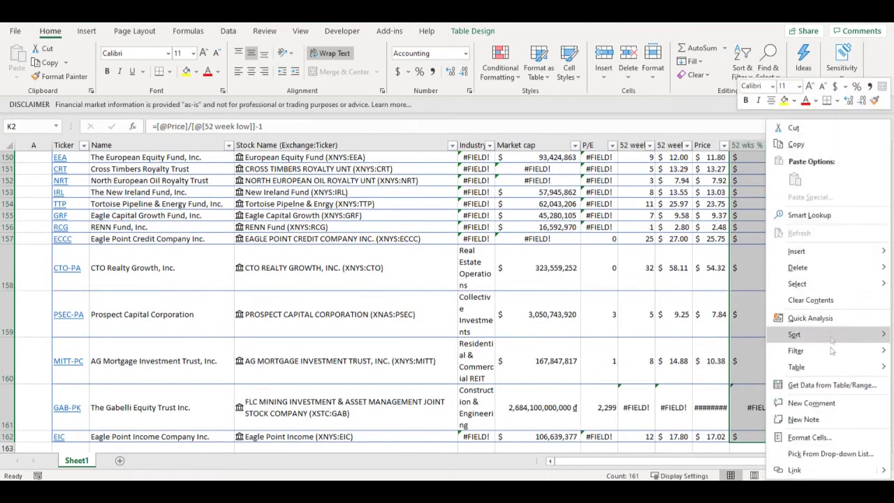
left_click(823, 434)
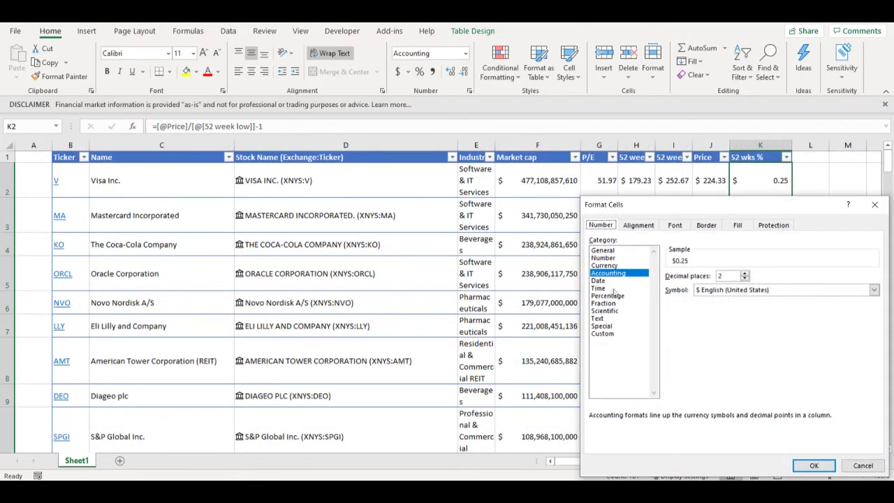
left_click(622, 302)
left_click(615, 295)
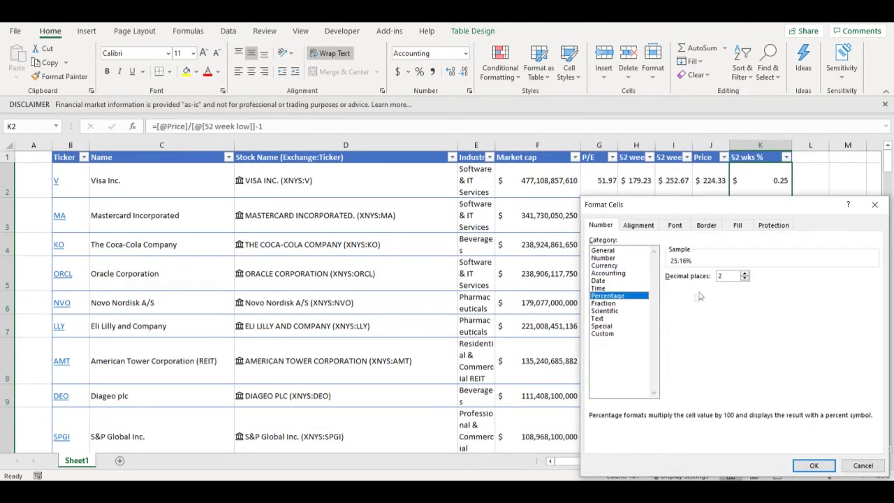
left_click(745, 278)
left_click(814, 465)
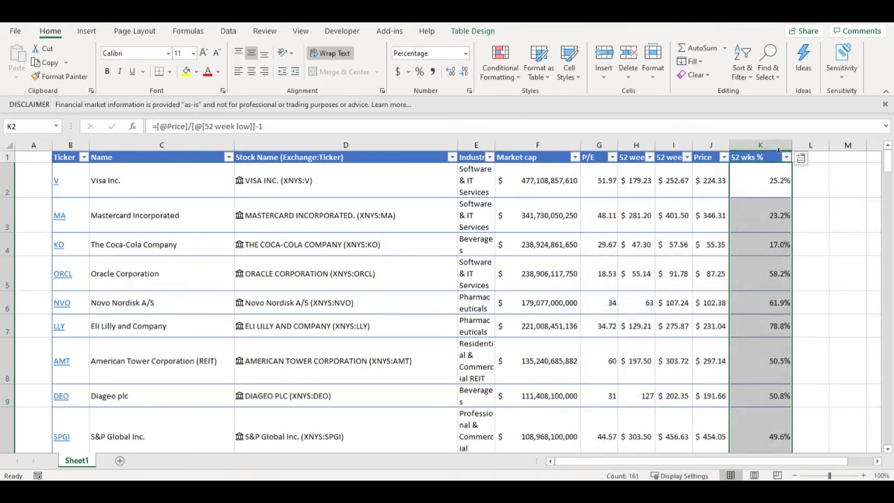
left_click(756, 180)
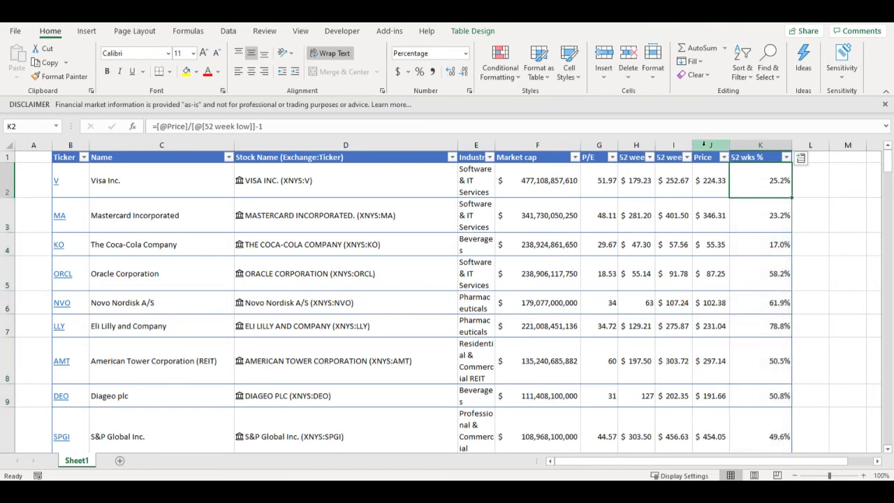
- Widen column H, set columns B through K to one equal width, and heighten row 1
left_click_drag(651, 146, 671, 145)
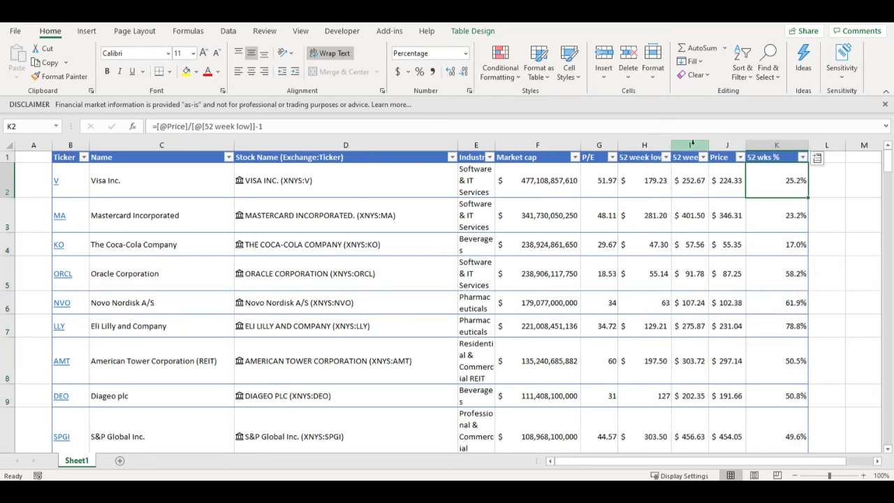
left_click_drag(70, 145, 826, 144)
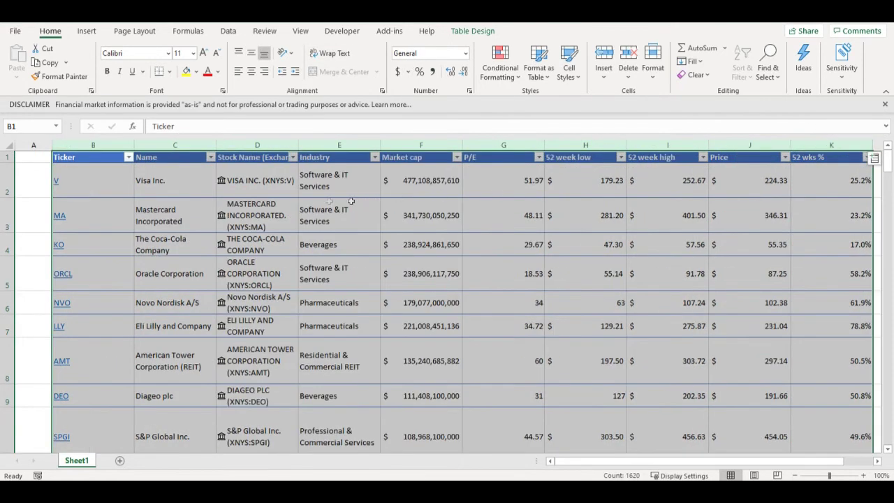
left_click_drag(298, 145, 370, 146)
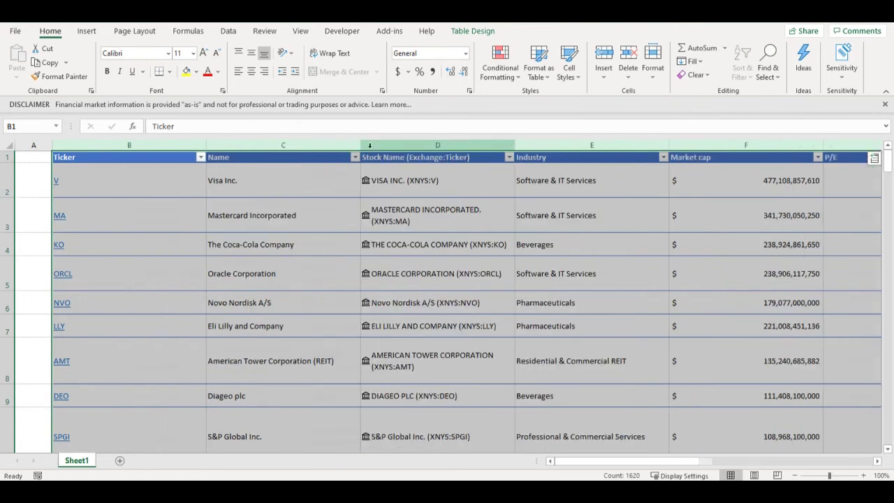
mouse_move(14, 198)
left_mouse_down()
mouse_move(14, 174)
mouse_move(14, 199)
left_mouse_up()
left_click(10, 144)
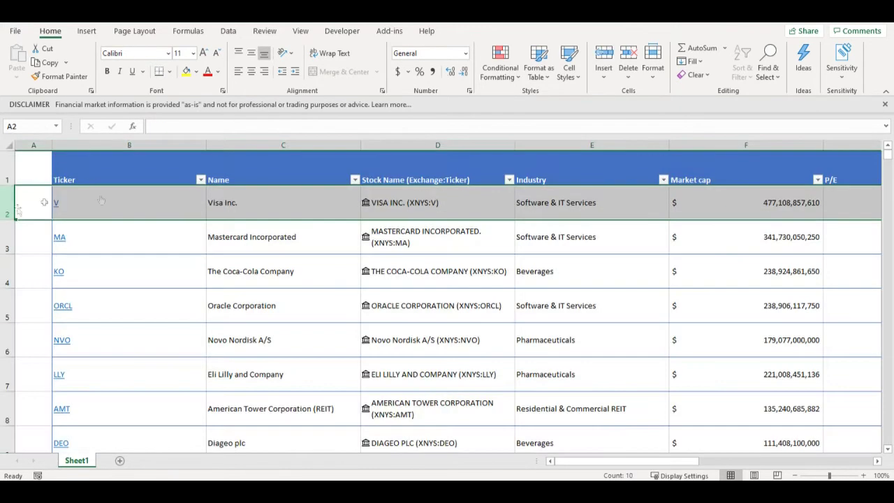
left_click(10, 144)
left_click(203, 162)
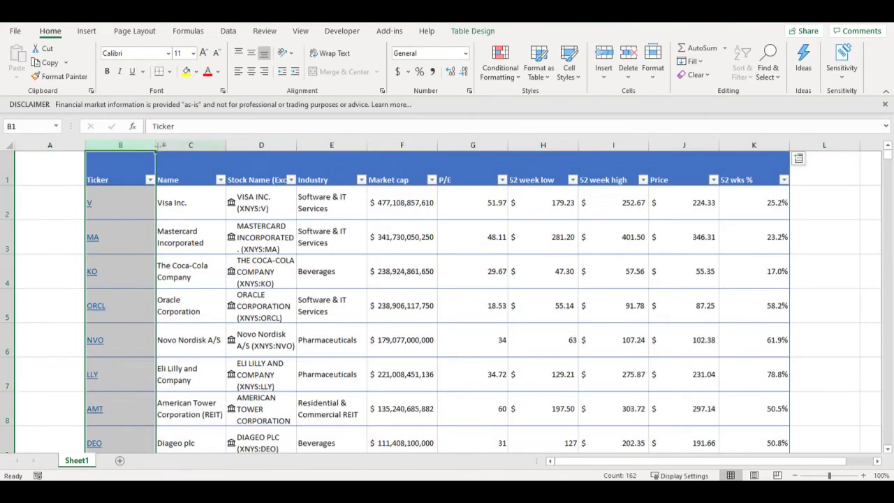
key("ctrl+z")
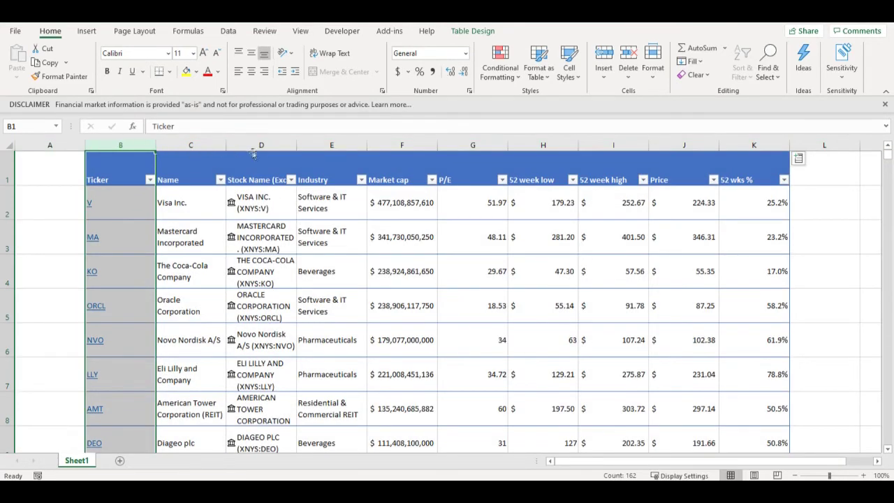
left_click(757, 208)
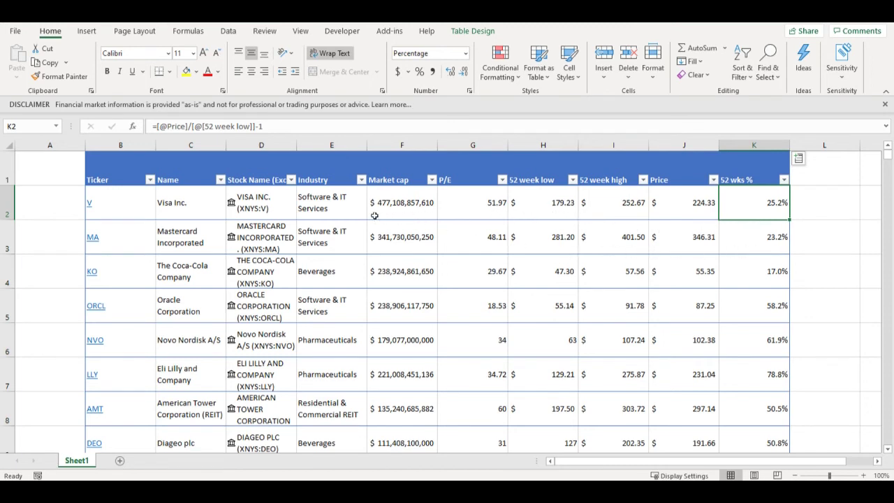
- Run Data > Refresh All to update the linked stock values in Table1
left_click(465, 211)
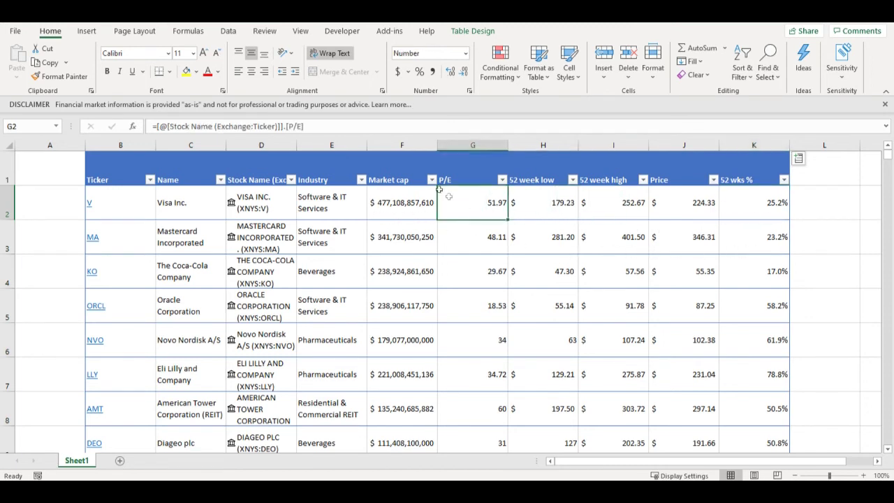
left_click(229, 31)
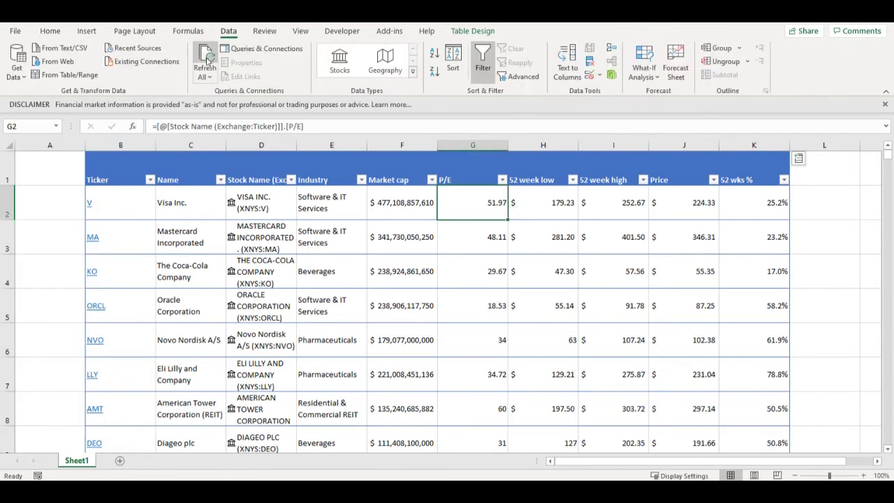
left_click(207, 62)
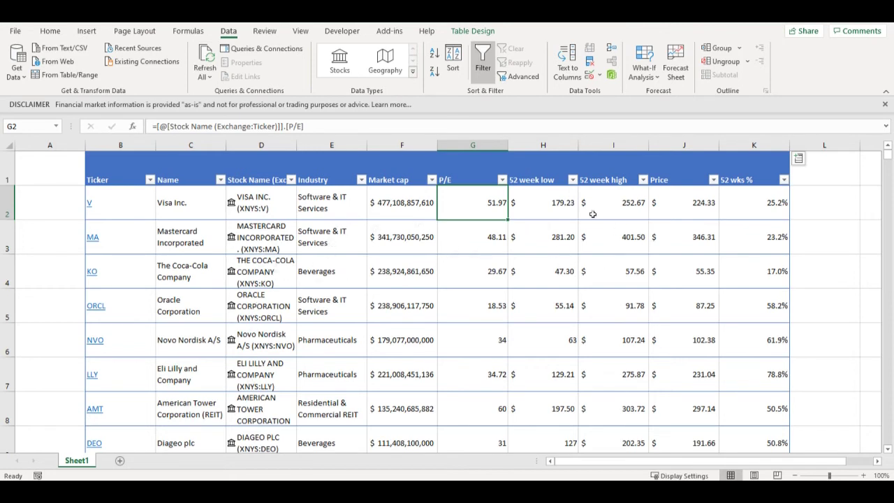
left_click(763, 175)
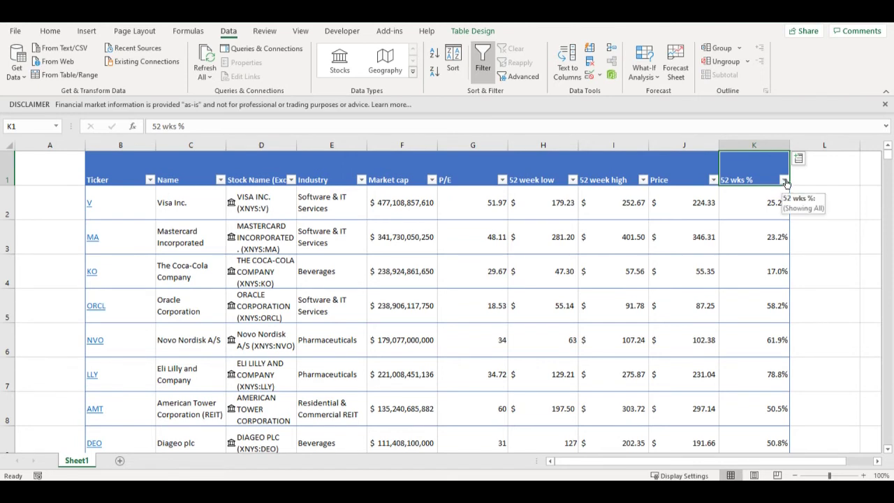
left_click(785, 180)
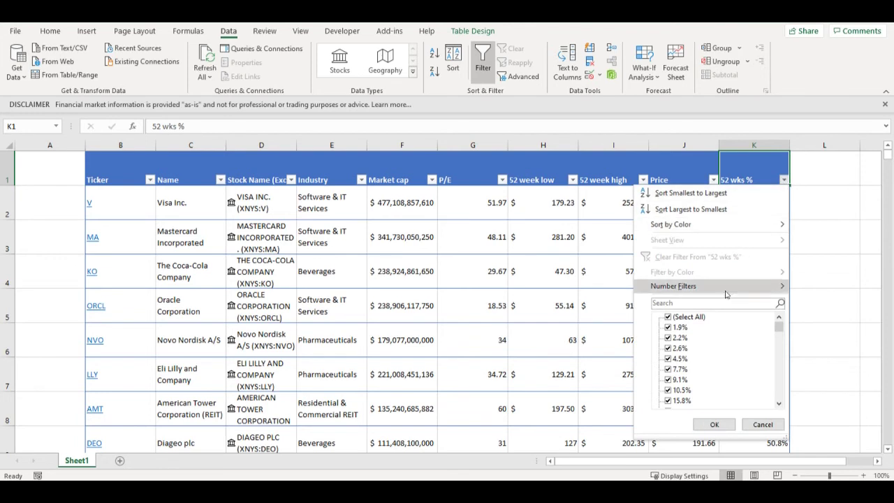
mouse_move(726, 294)
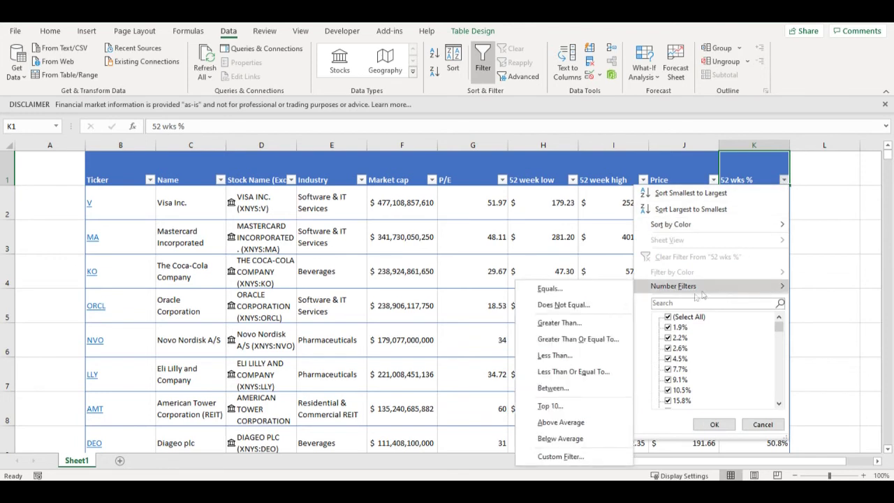
left_click(573, 371)
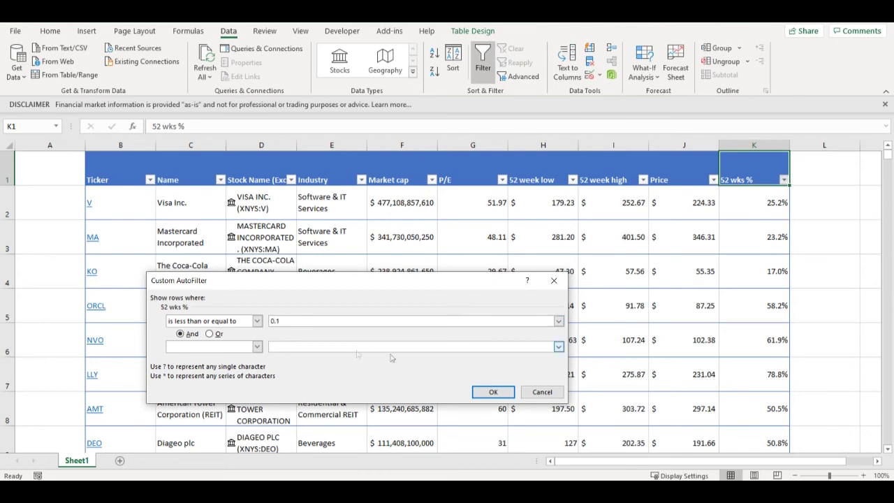
left_click(493, 391)
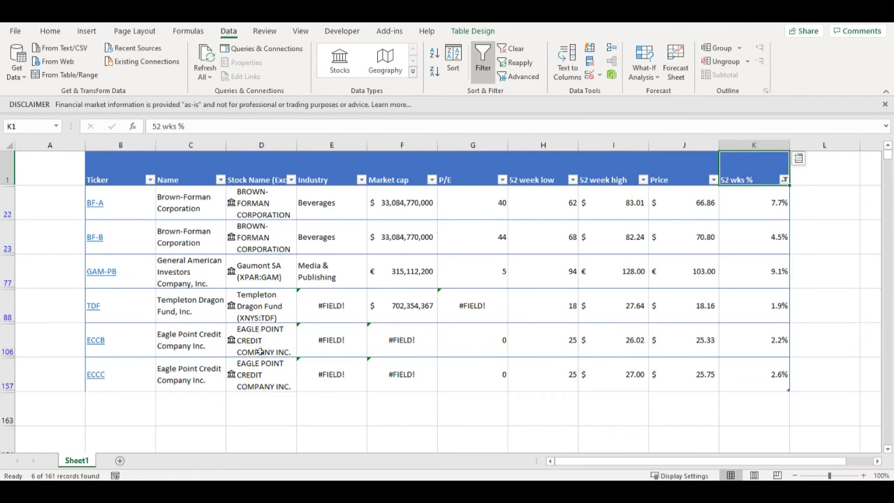
left_click(267, 223)
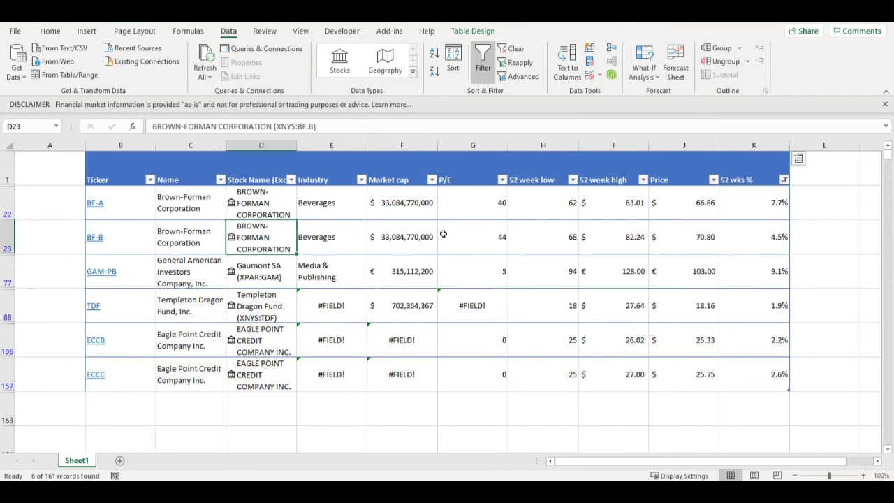
left_click(785, 180)
left_click(669, 317)
left_click(703, 421)
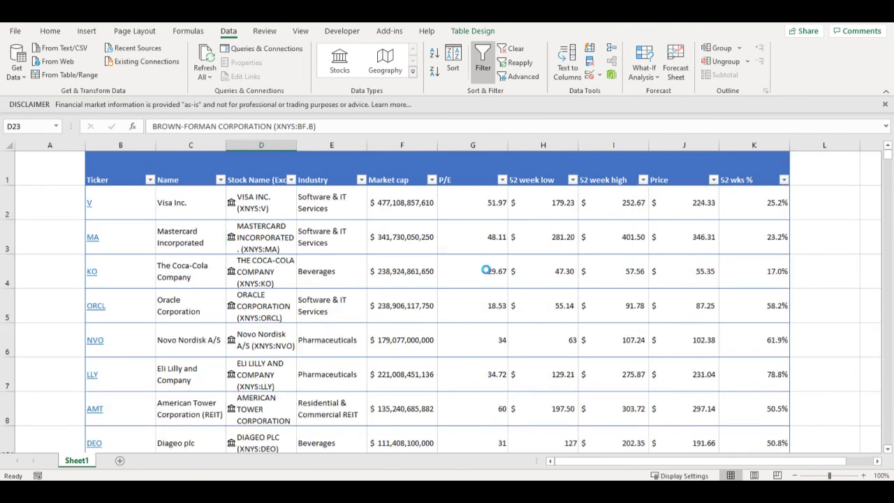
left_click(262, 203)
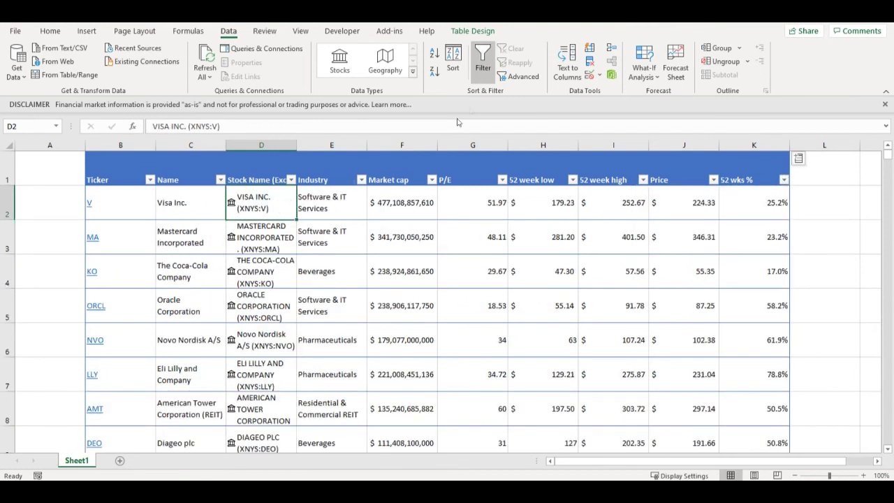
- Remove the 15 rows from Table1 with duplicate Name values, keeping 146 unique stocks
left_click(590, 63)
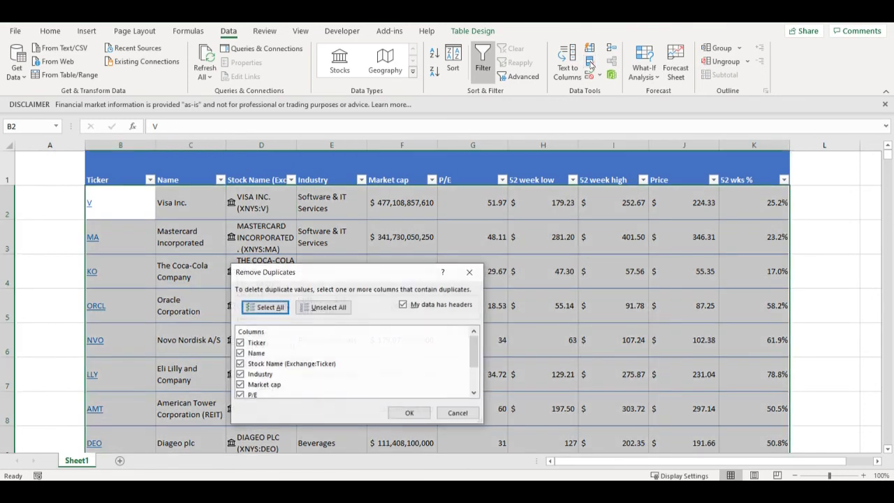
left_click(327, 308)
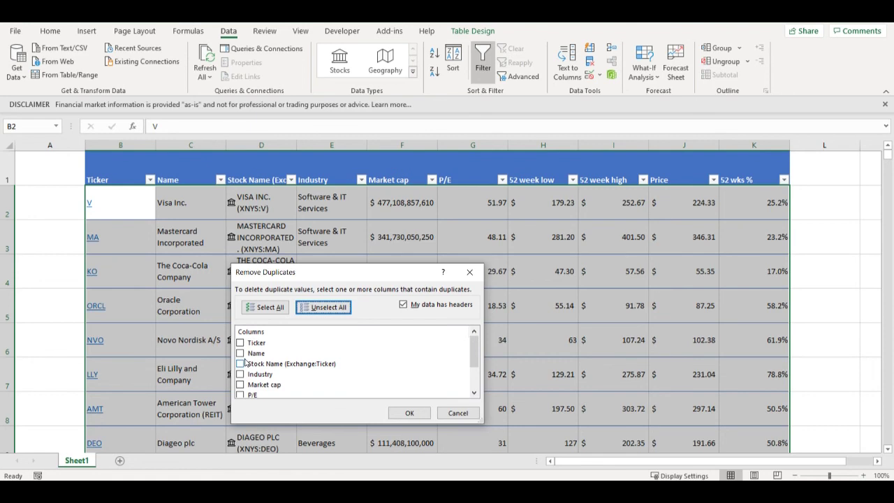
left_click(241, 353)
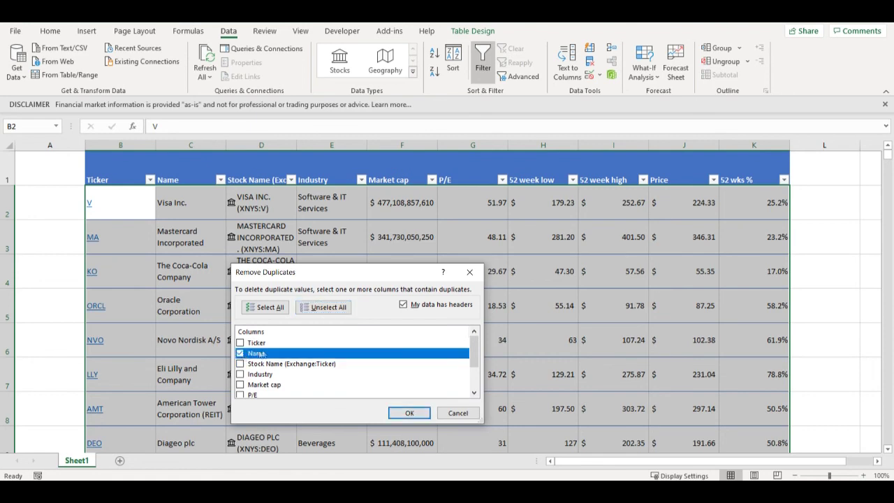
left_click(409, 413)
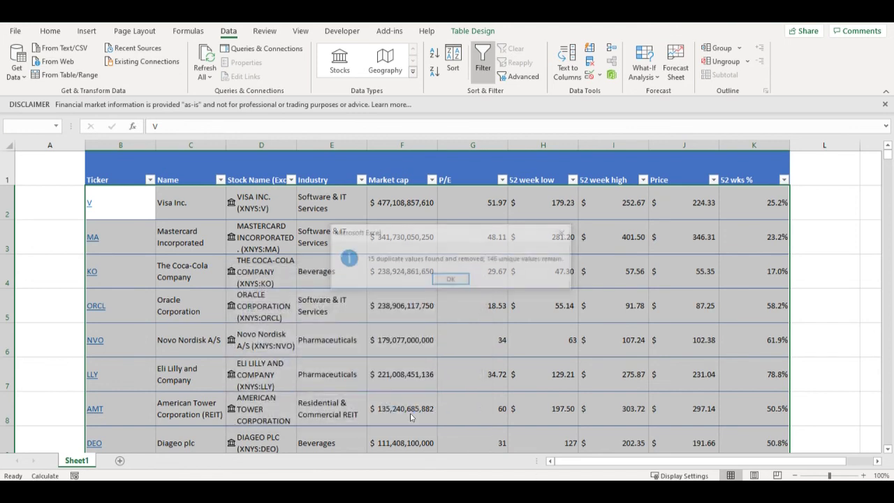
left_click(452, 281)
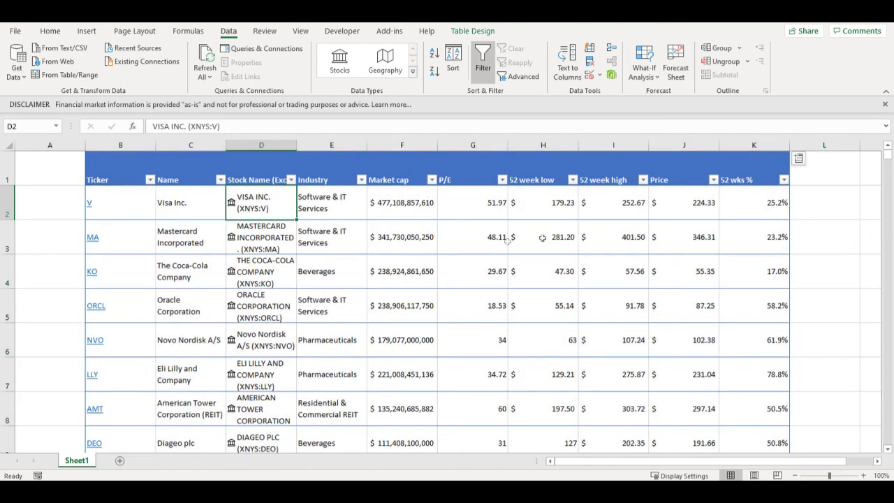
- Switch the ribbon back to the Home tab with Alt+H
key("alt+h")
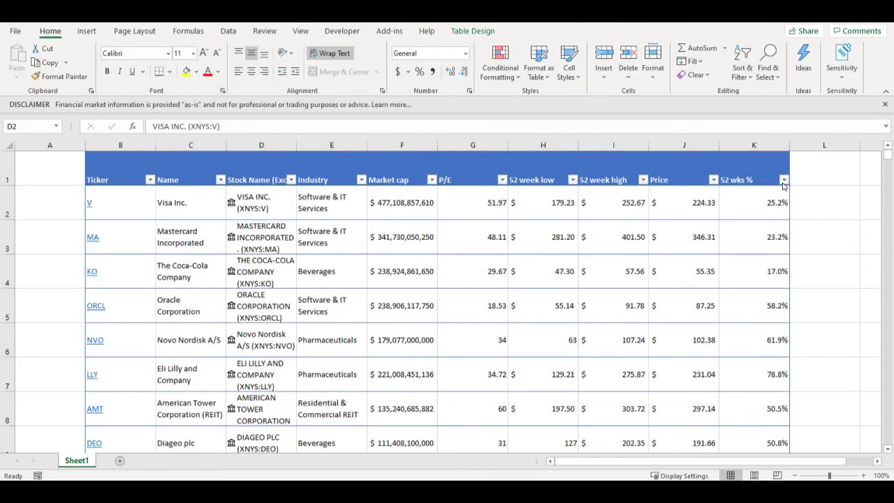